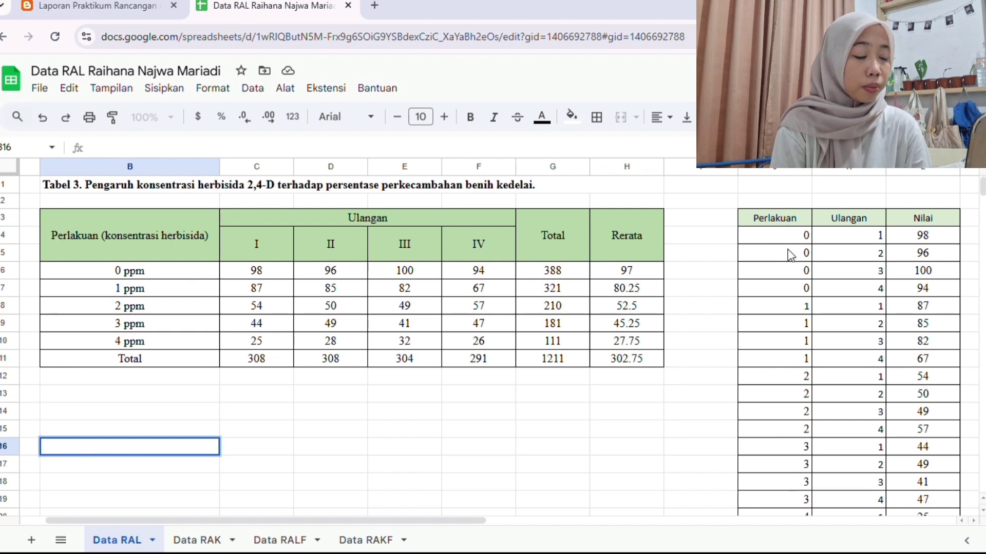
# Step: Examine the herbicide germination table and its long-format Perlakuan, Ulangan and Nilai list on the Data RAL sheet
pyautogui.scroll(-1, 791, 255)
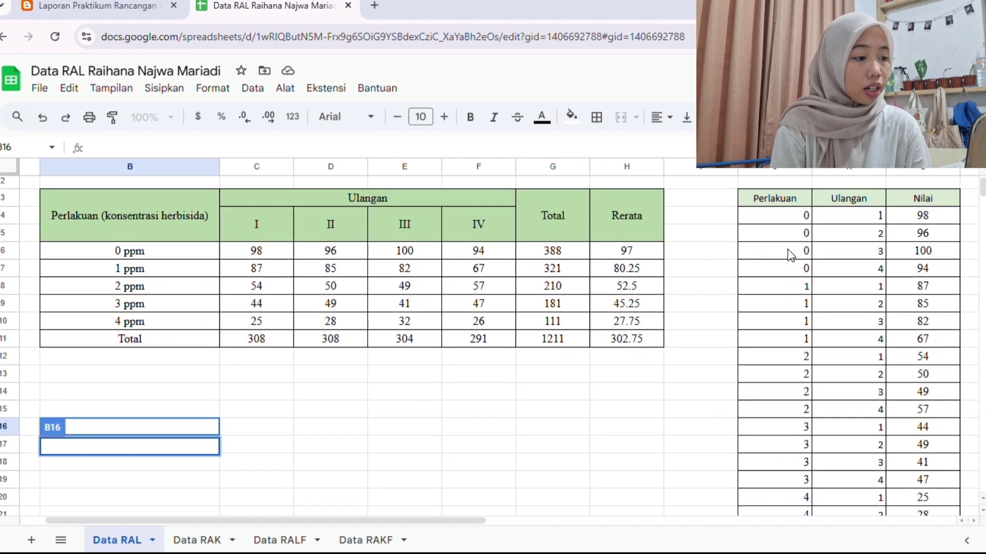
pyautogui.scroll(-2, 790, 255)
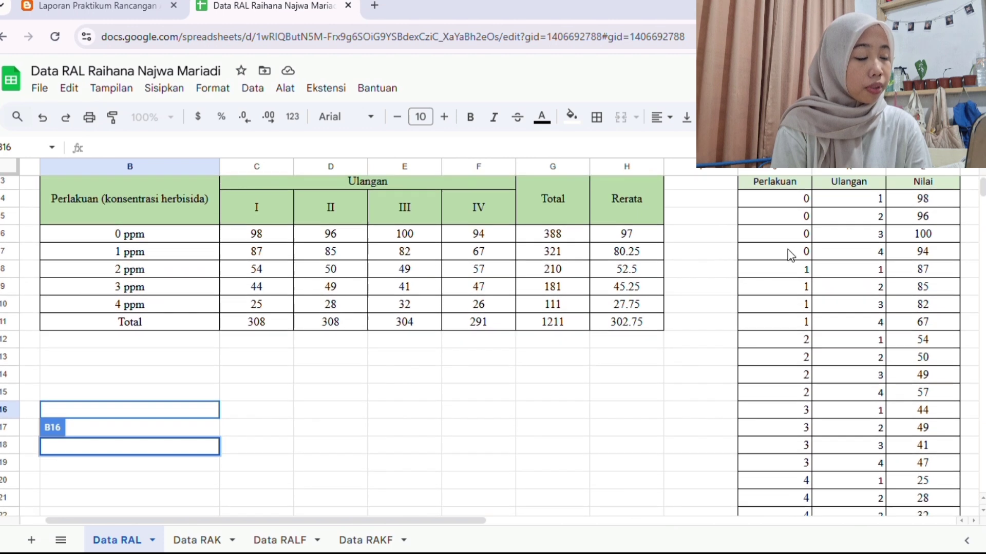
pyautogui.scroll(-1, 790, 256)
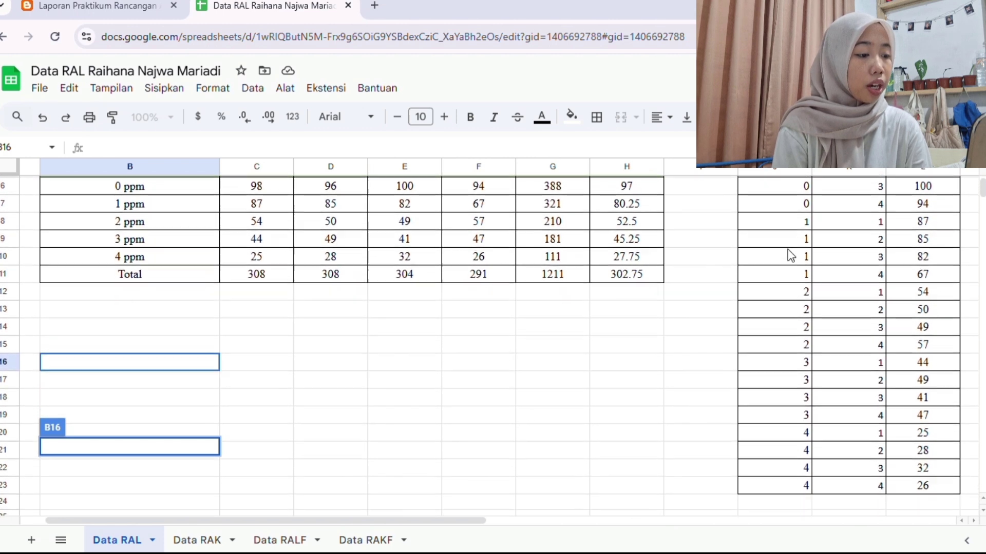
pyautogui.scroll(2, 790, 255)
pyautogui.scroll(-4, 791, 255)
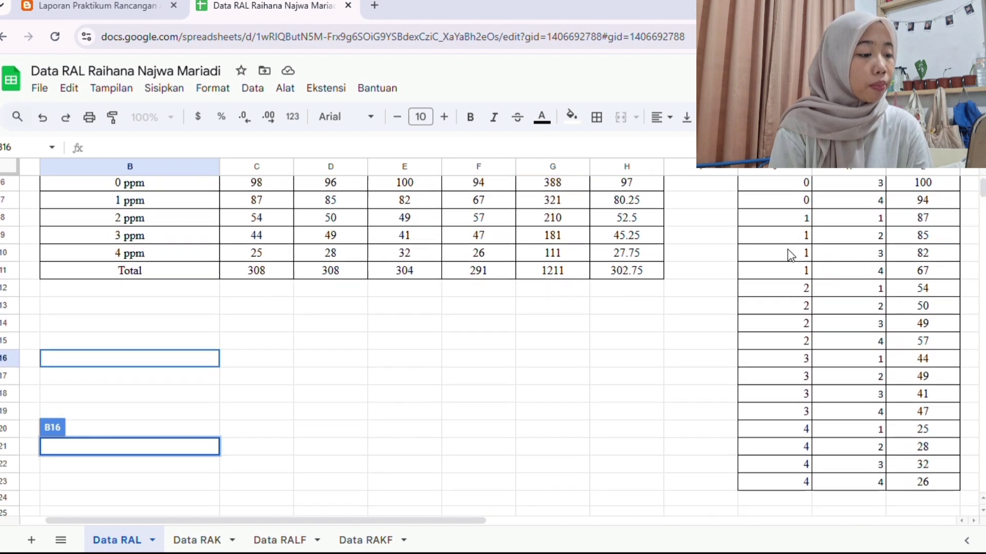
pyautogui.scroll(-4, 790, 255)
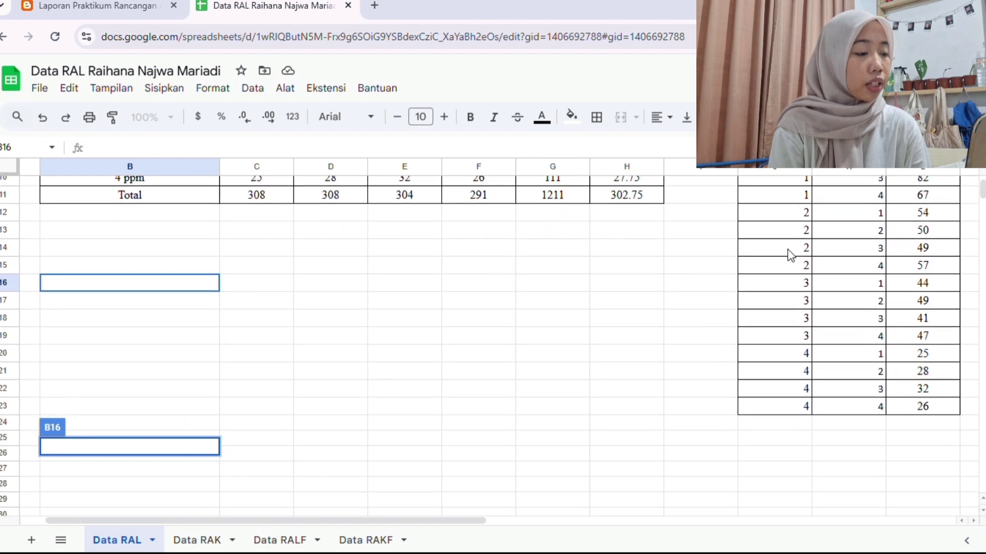
pyautogui.scroll(5, 790, 255)
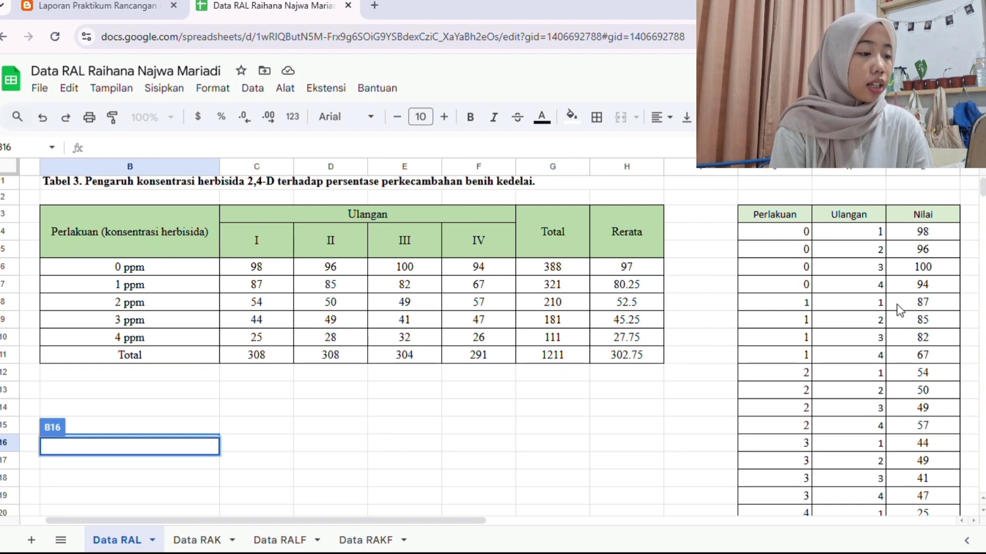
pyautogui.scroll(-2, 876, 255)
pyautogui.scroll(-2, 878, 255)
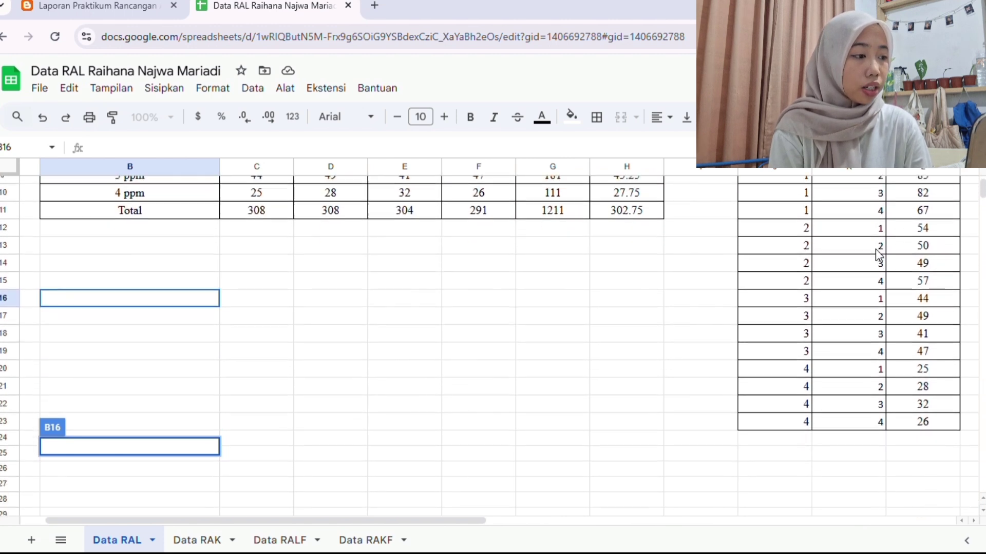
pyautogui.scroll(4, 877, 255)
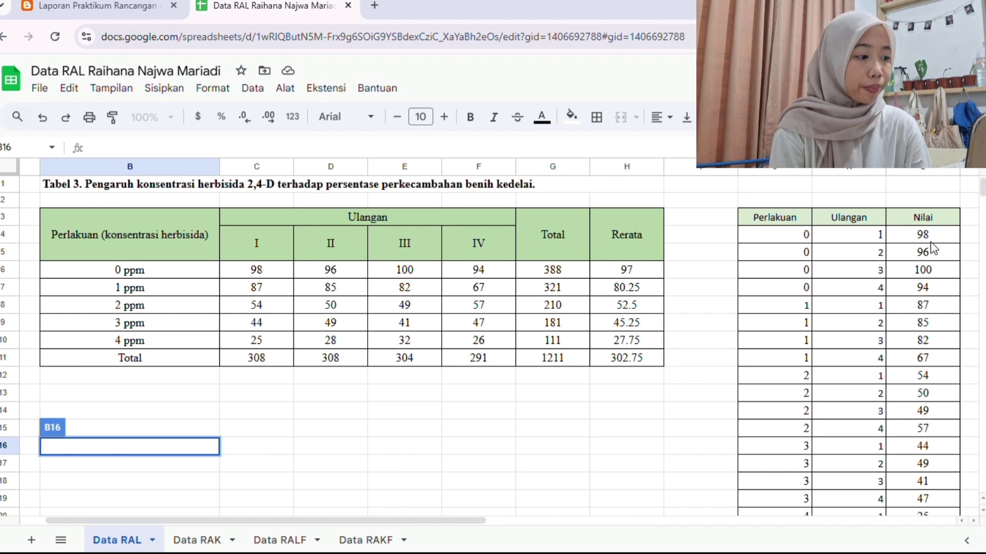
pyautogui.scroll(-3, 931, 248)
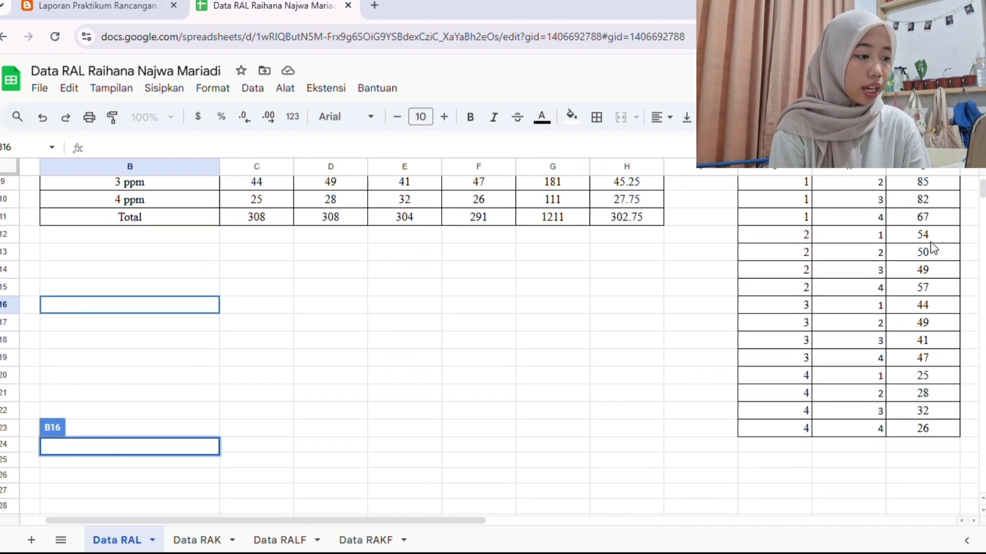
pyautogui.scroll(3, 931, 248)
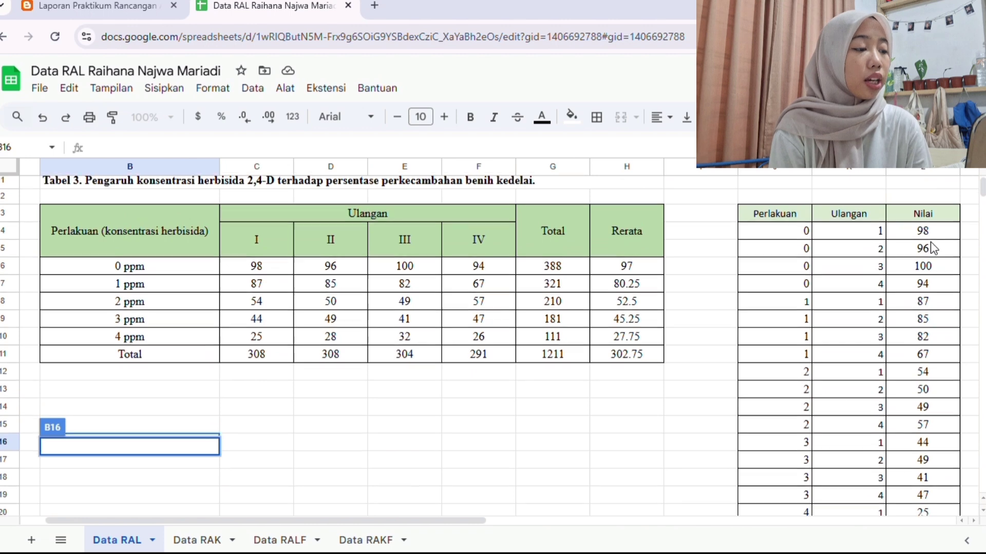
pyautogui.scroll(-1, 933, 248)
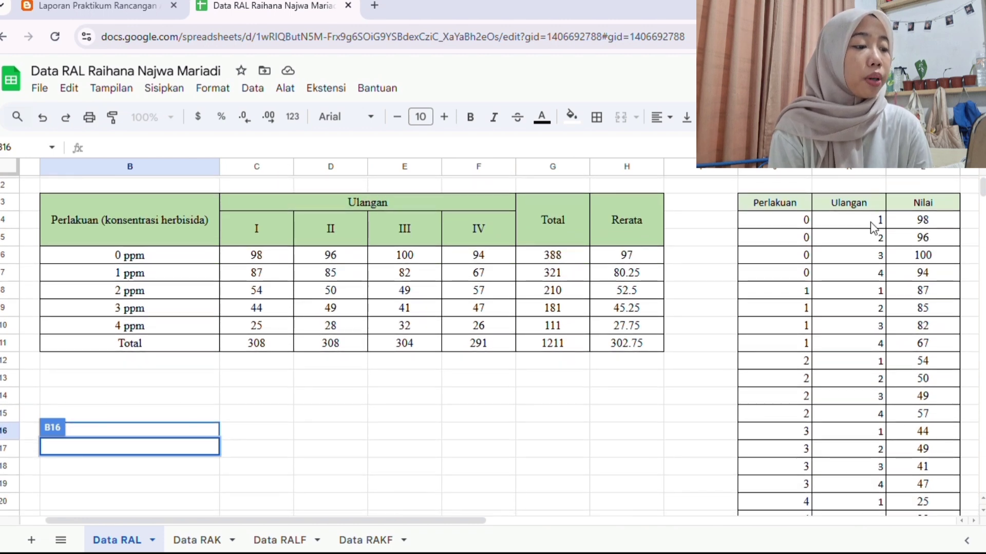
# Step: Copy the Perlakuan, Ulangan and Nilai data in J4:L23 and paste it into the empty SPSS data sheet, starting at the first cell
pyautogui.click(749, 223)
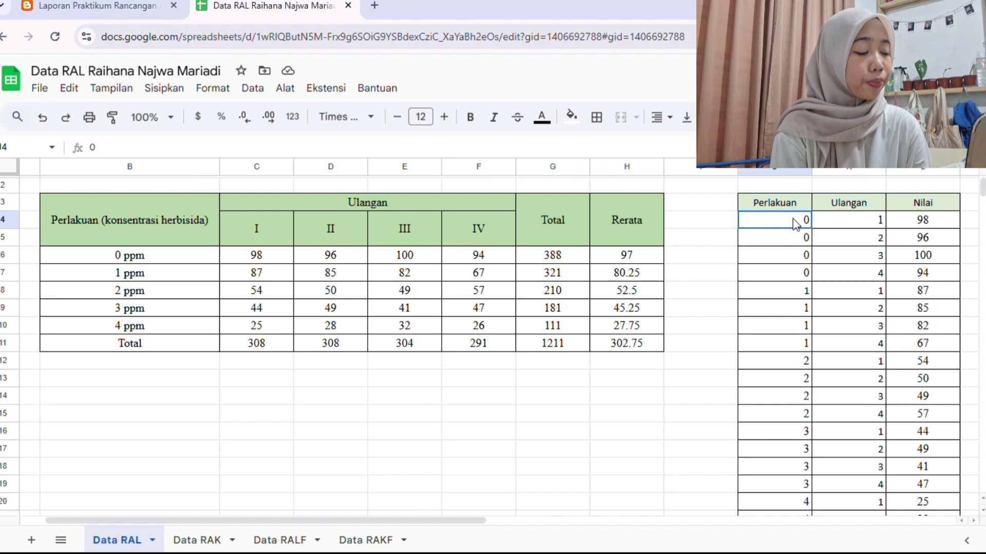
pyautogui.moveTo(796, 224); pyautogui.dragTo(938, 455)
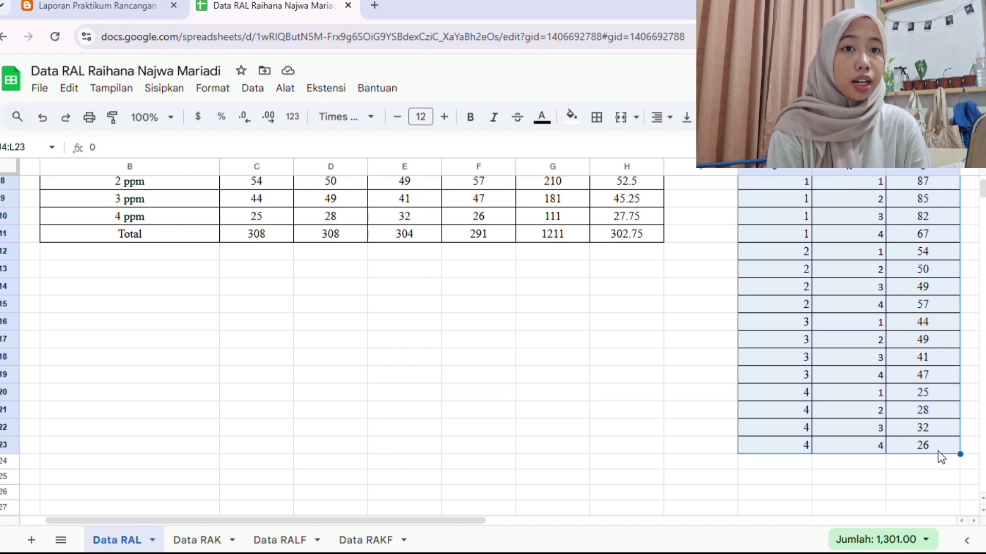
pyautogui.hotkey('ctrl', 'c')
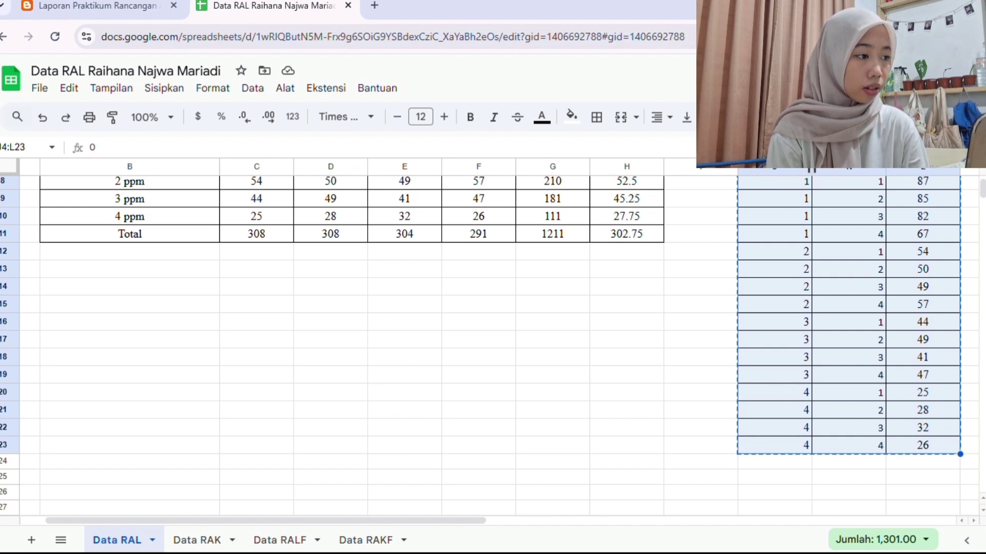
pyautogui.click(903, 5)
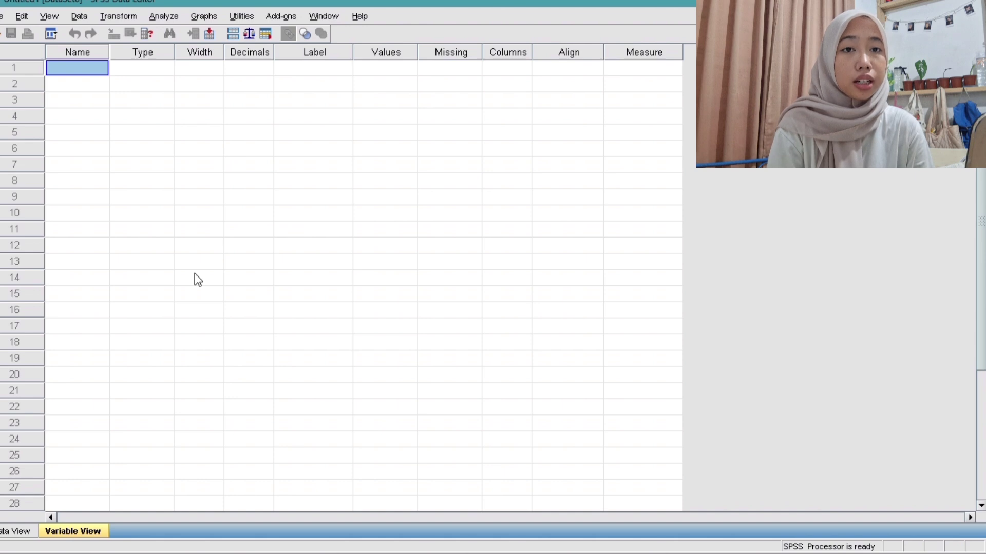
pyautogui.click(20, 534)
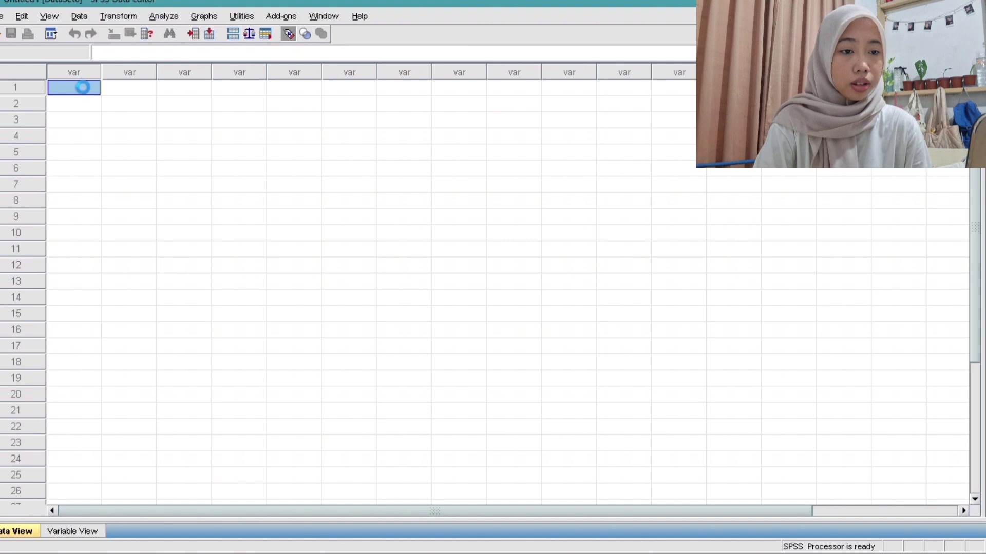
pyautogui.hotkey('ctrl', 'v')
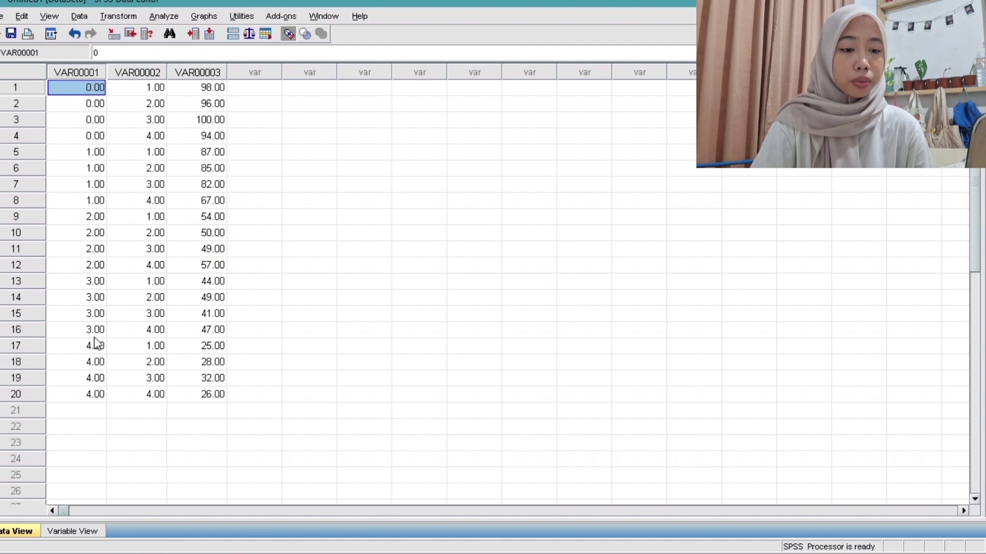
# Step: Rename the three pasted SPSS variables as Perlakuan, Ulangan and Hasil, in that order
pyautogui.click(77, 531)
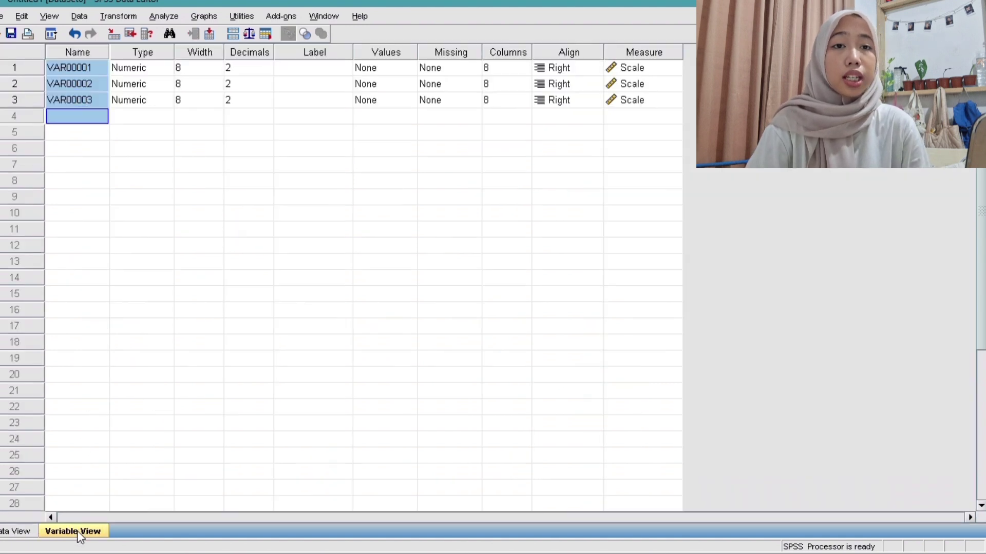
pyautogui.click(80, 65)
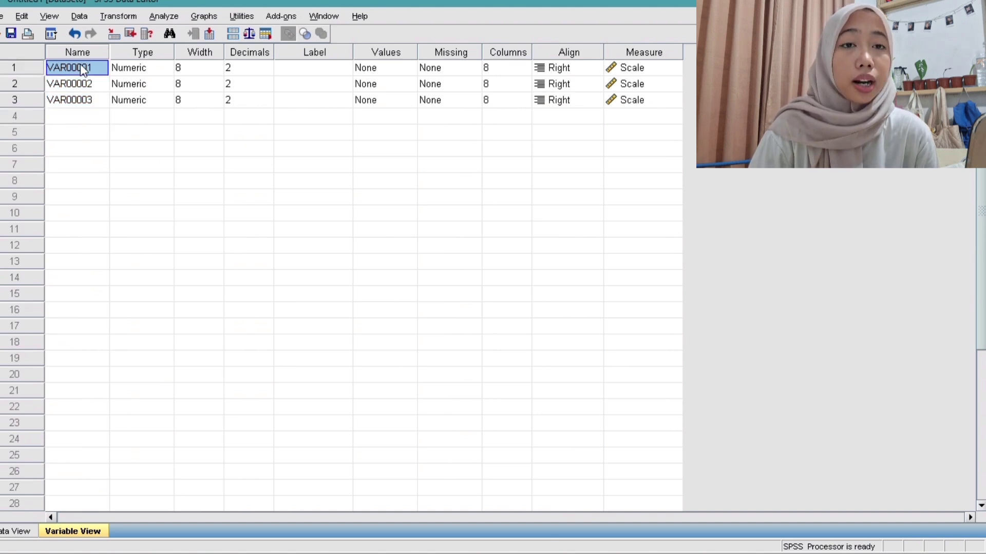
pyautogui.write('Per')
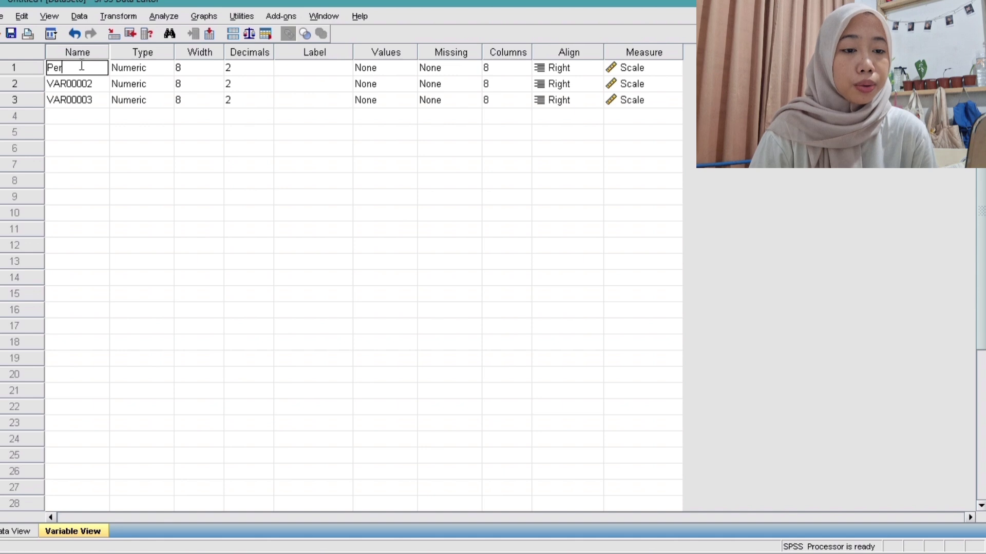
pyautogui.write('lakuan')
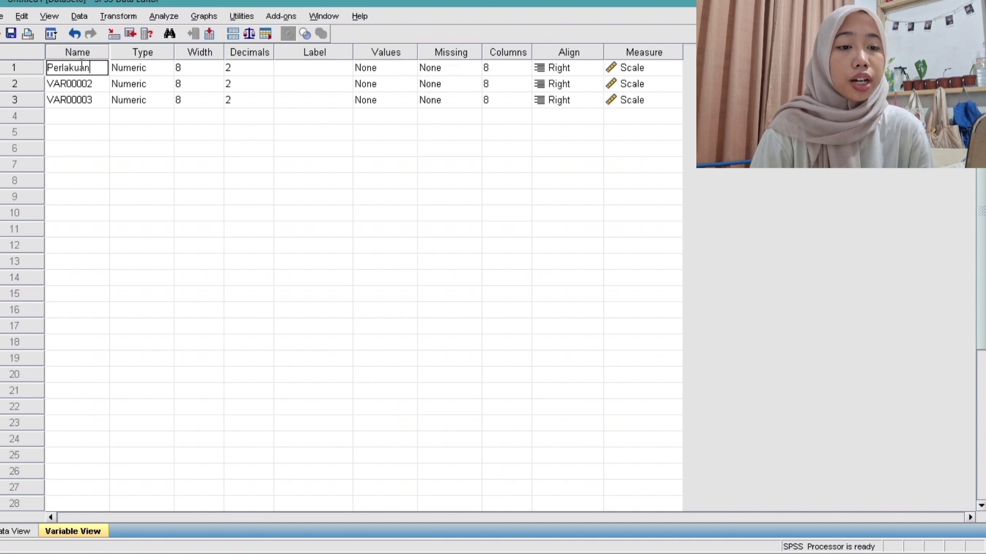
pyautogui.click(75, 87)
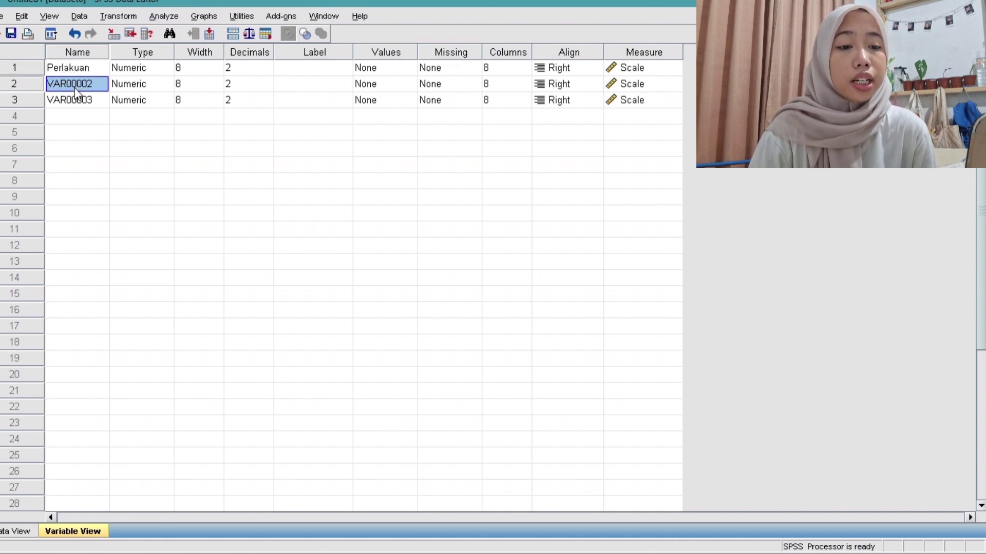
pyautogui.write('Ulangan')
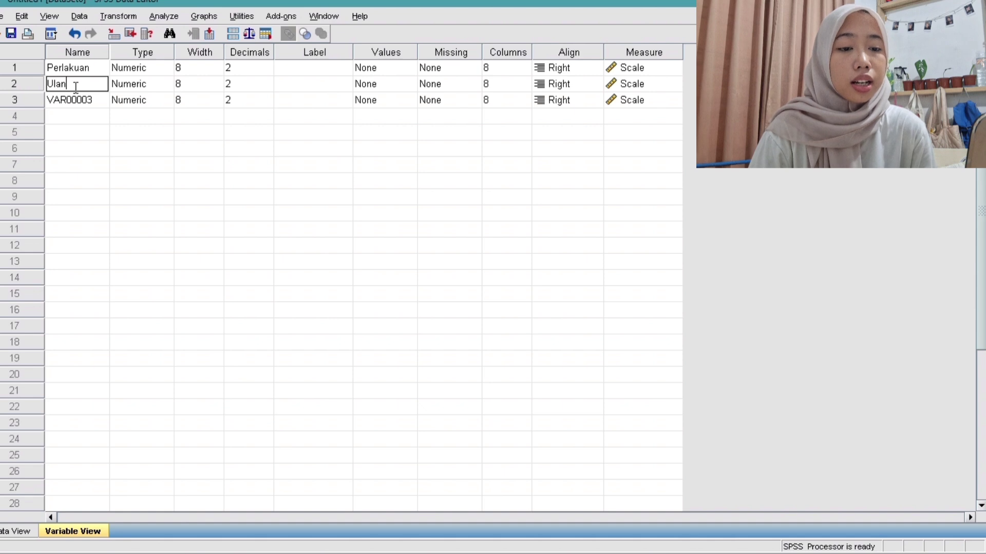
pyautogui.click(77, 100)
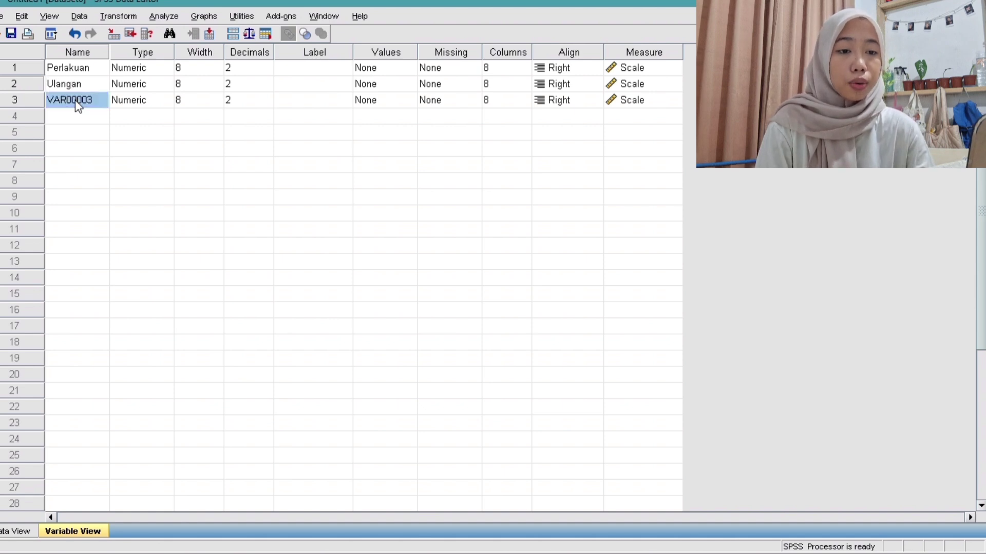
pyautogui.write('H')
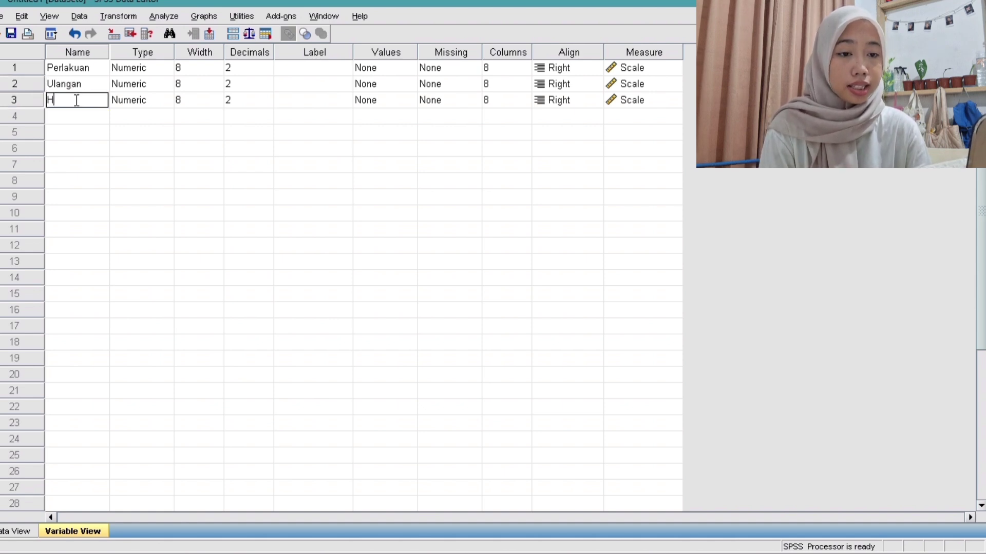
pyautogui.write('asil')
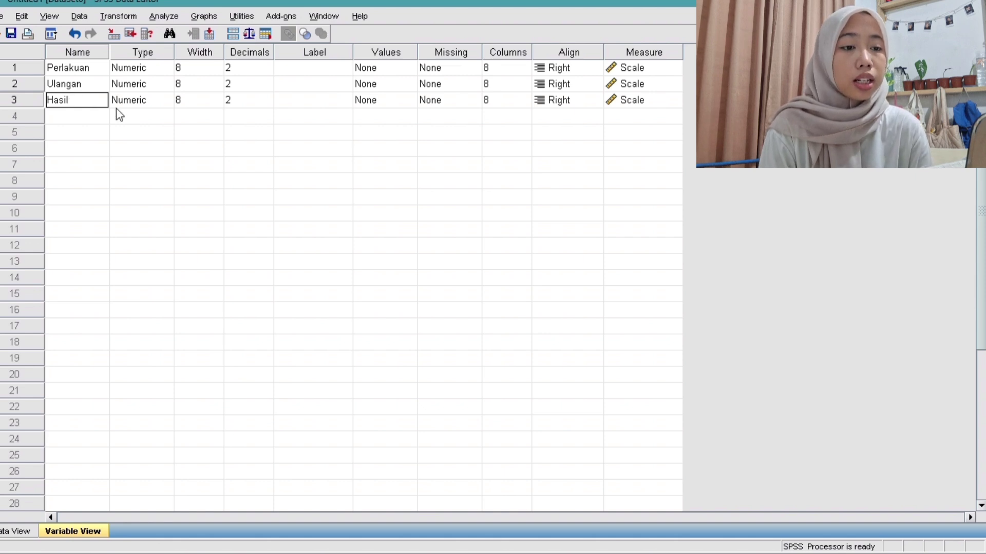
# Step: Set the decimals of the variables Perlakuan, Ulangan and Hasil to 0
pyautogui.click(257, 71)
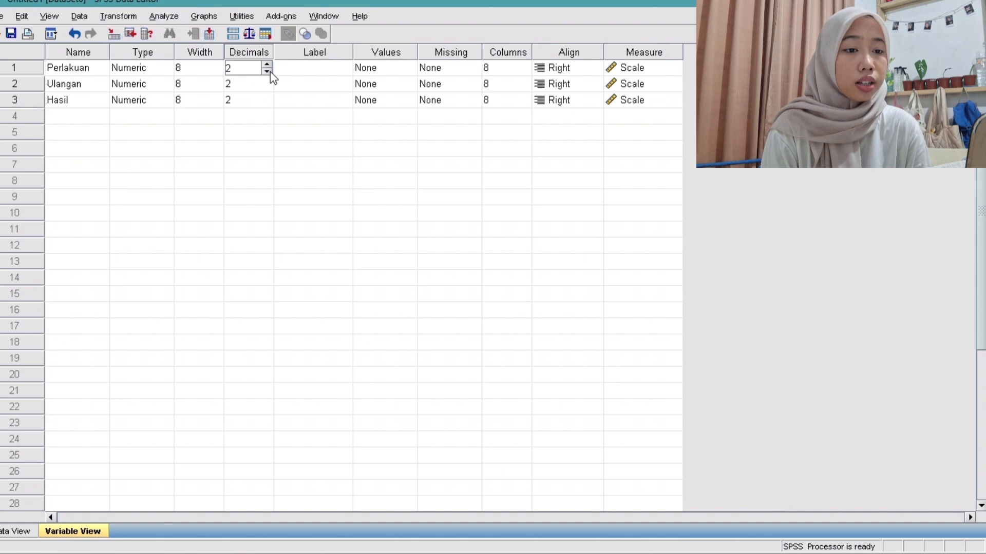
pyautogui.click(267, 72)
pyautogui.click(267, 71)
pyautogui.click(264, 88)
pyautogui.click(266, 89)
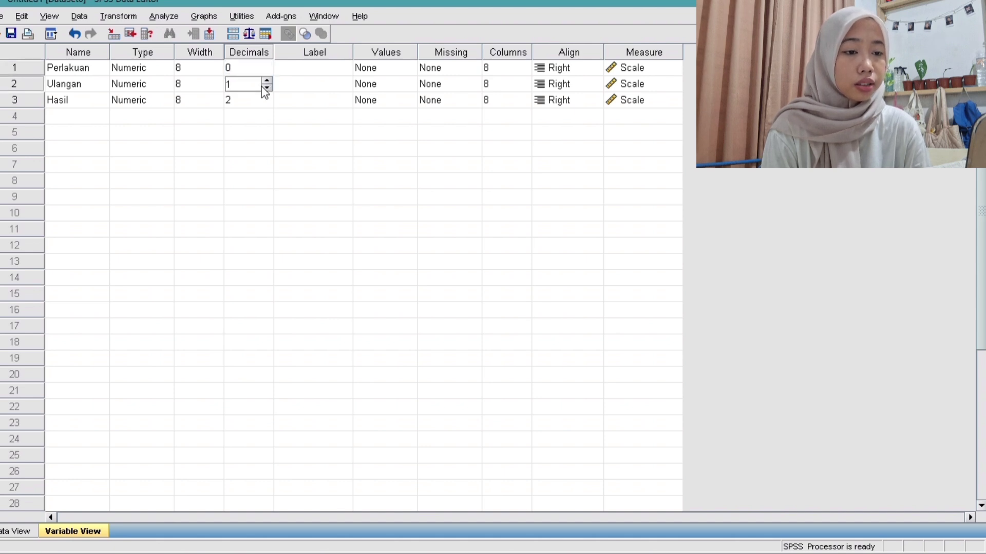
pyautogui.click(266, 88)
pyautogui.click(264, 102)
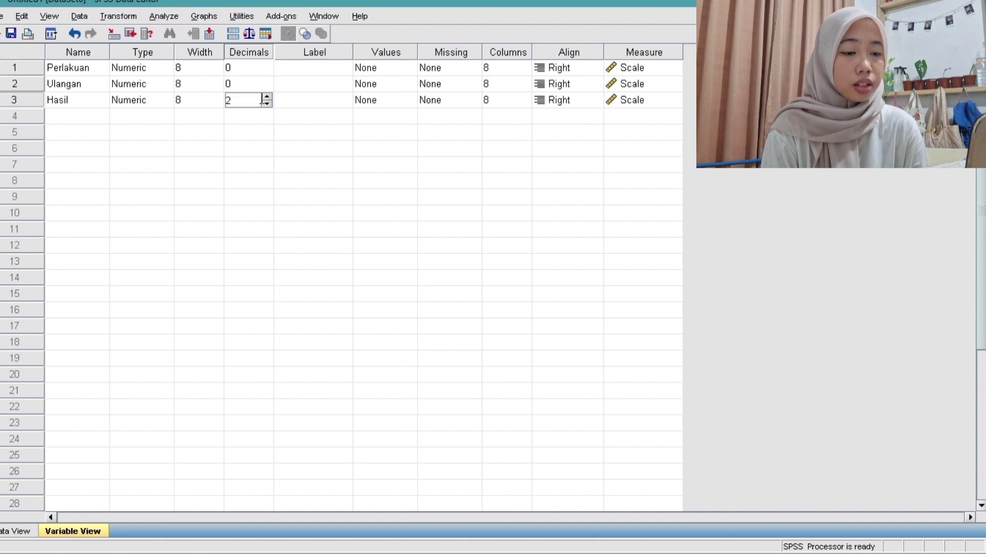
pyautogui.click(267, 103)
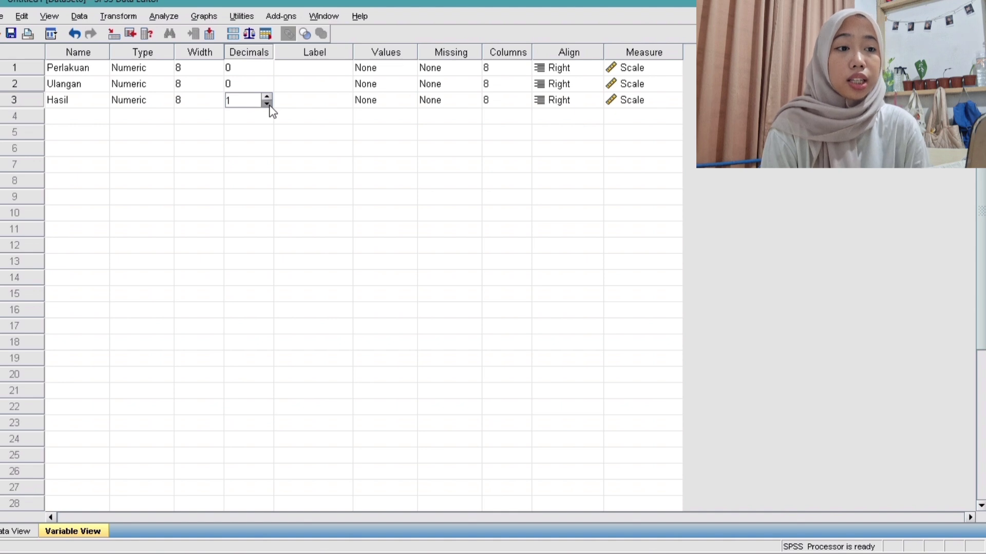
pyautogui.click(267, 103)
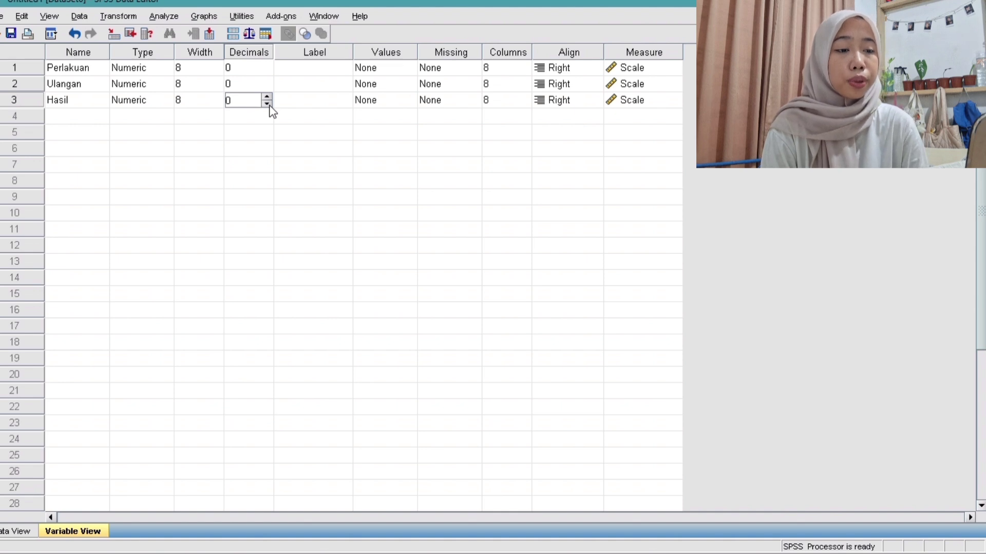
# Step: Give the variable Perlakuan the label "Konsentrasi Herbisida 2,4-D"
pyautogui.click(305, 70)
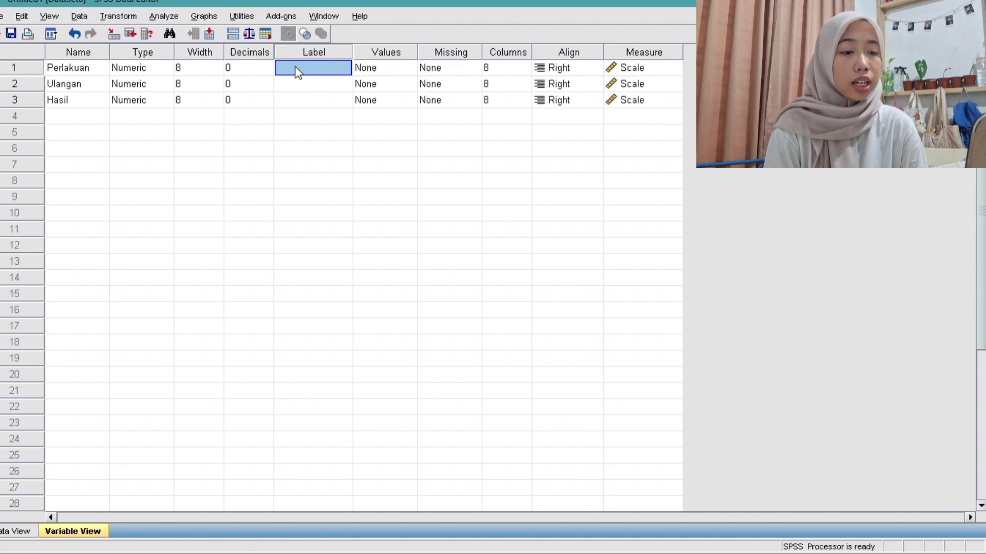
pyautogui.click(295, 70)
pyautogui.write('K')
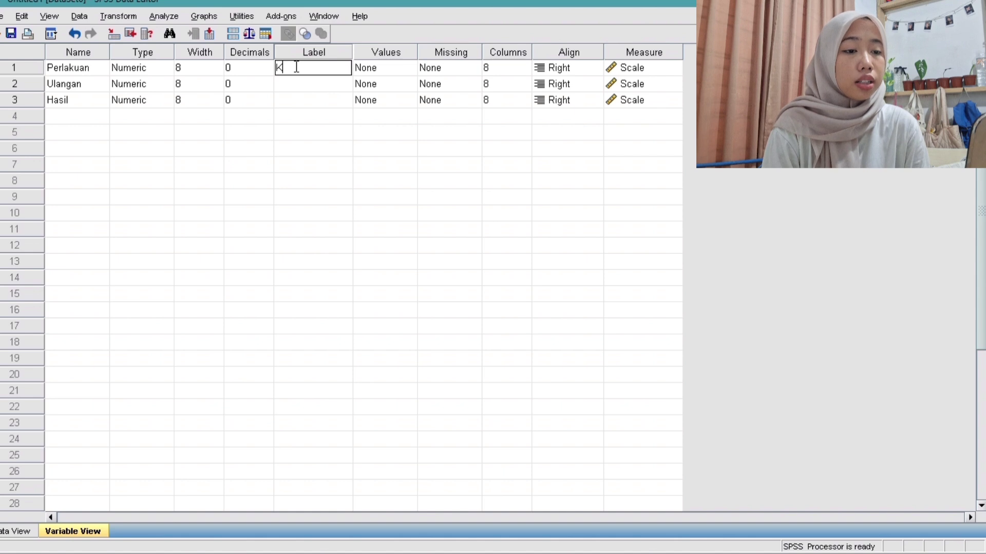
pyautogui.write('onse')
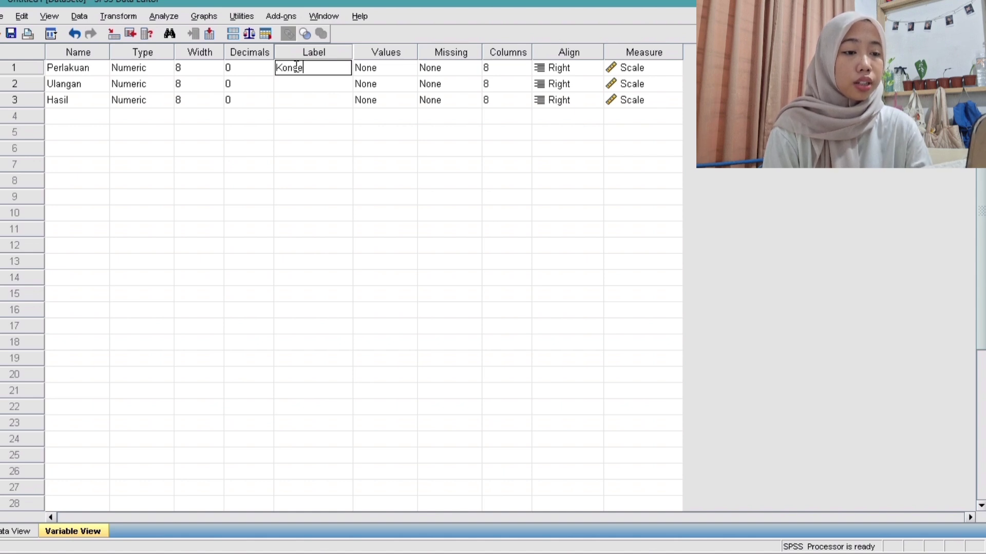
pyautogui.write('ntrasi ')
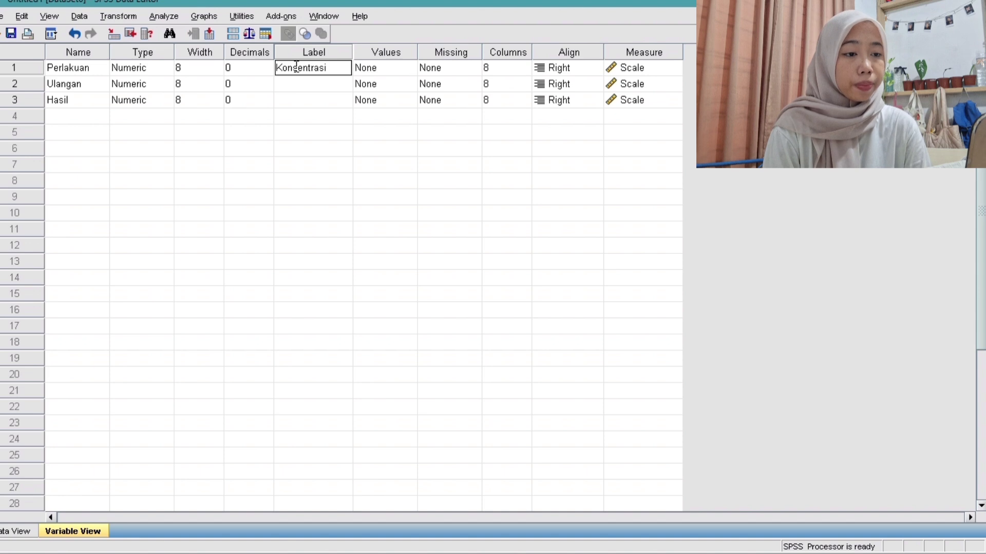
pyautogui.write('Herbi')
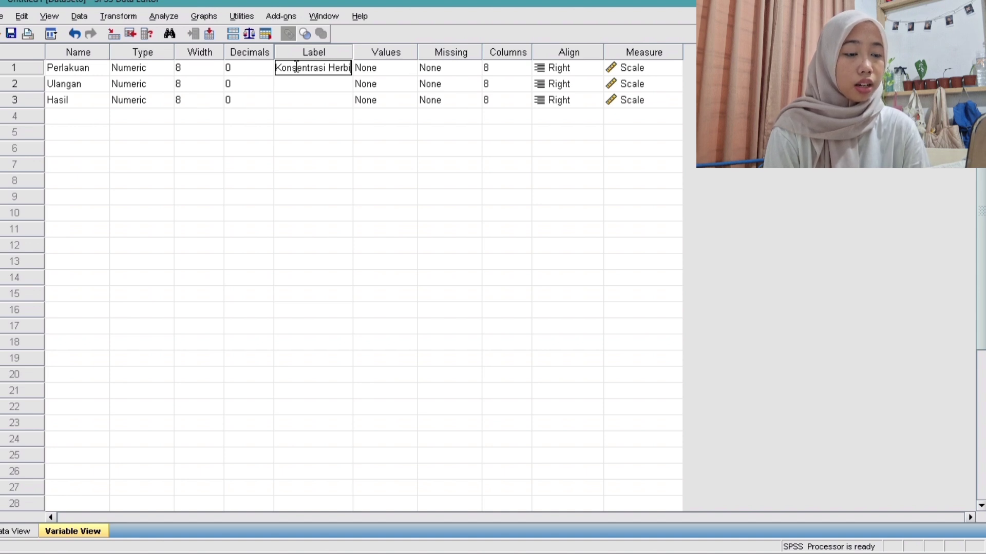
pyautogui.write('sida 2')
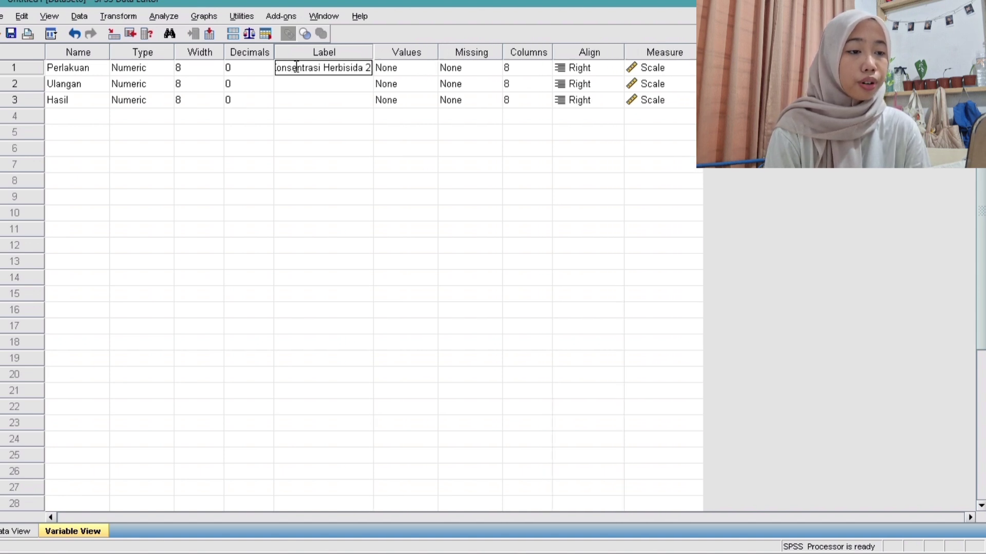
pyautogui.write(',4')
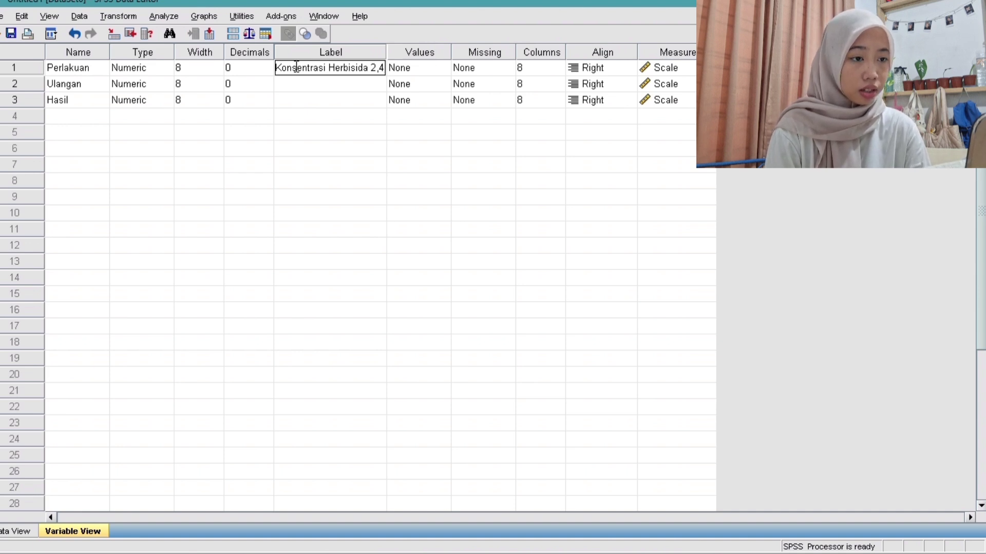
pyautogui.write('-D')
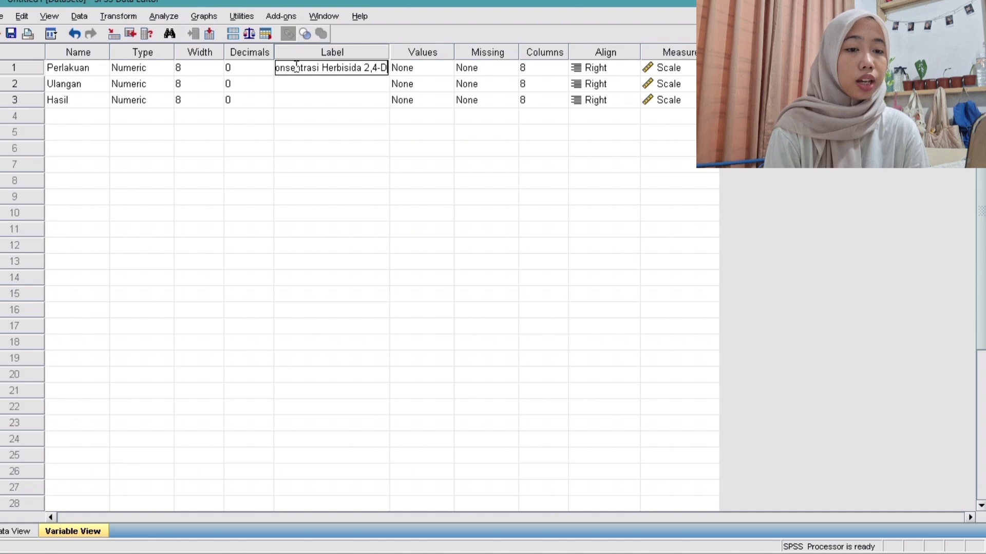
# Step: Give the variable Hasil the label "Hasil Tanaman Kedelai (Ton/Ha)"
pyautogui.click(297, 100)
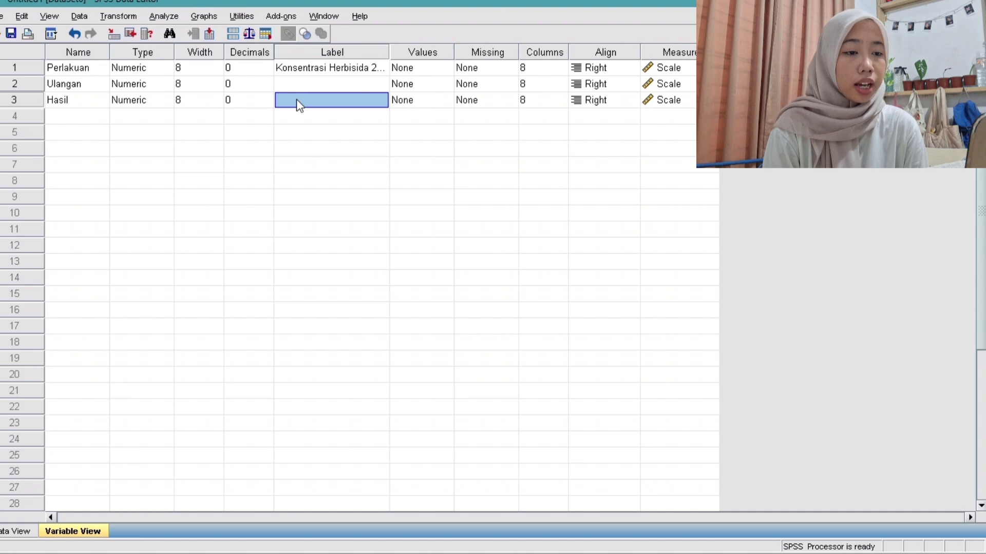
pyautogui.write('h')
pyautogui.press('BackSpace')
pyautogui.write('H')
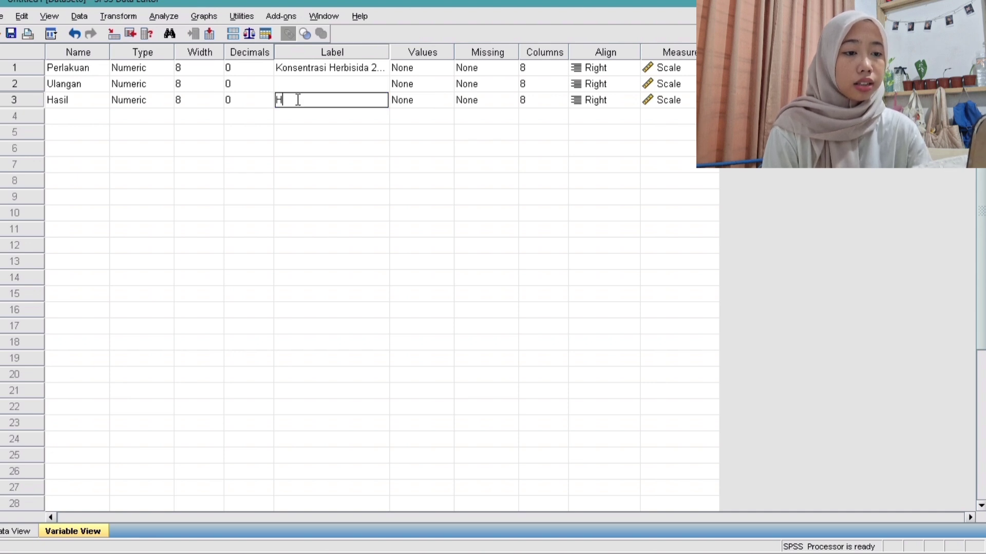
pyautogui.write('asil')
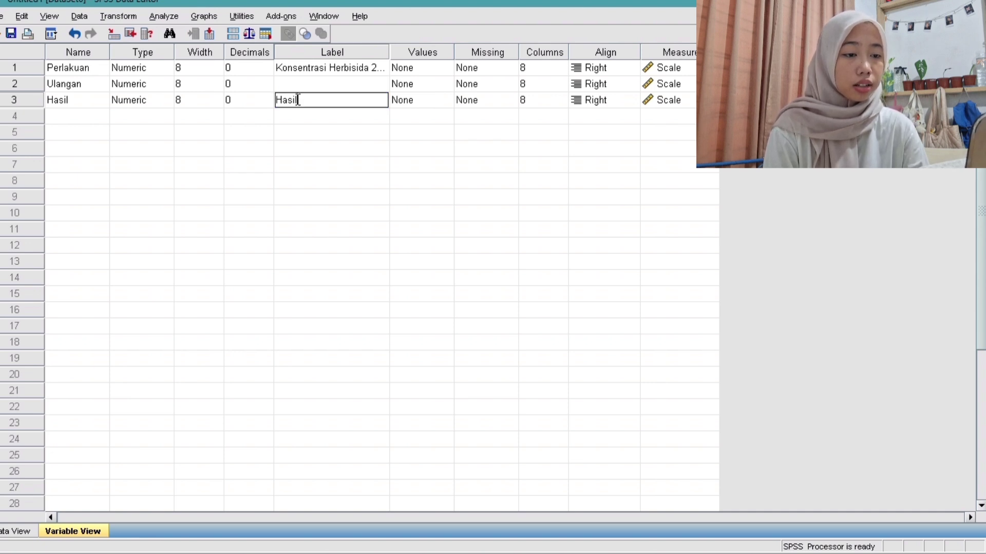
pyautogui.write(' Tanaman')
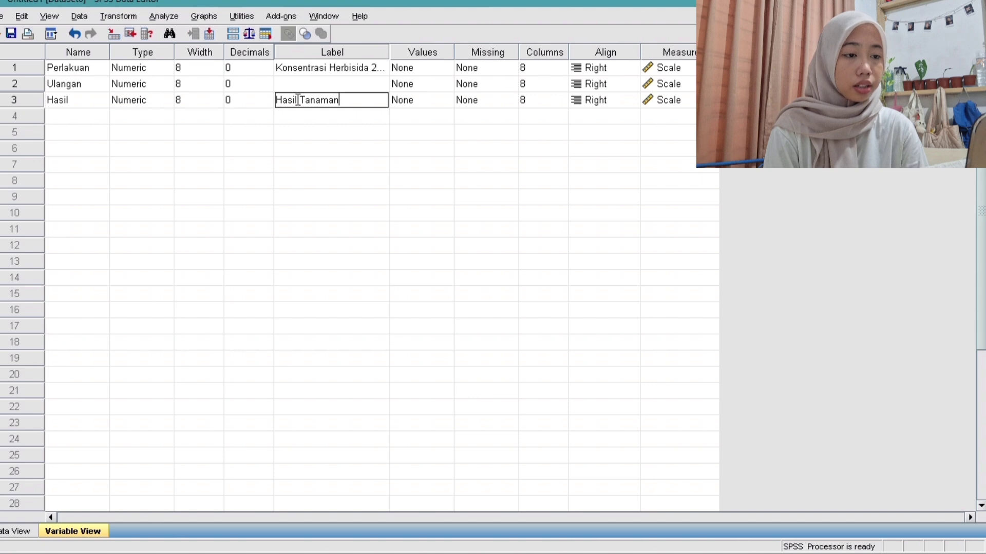
pyautogui.write(' K')
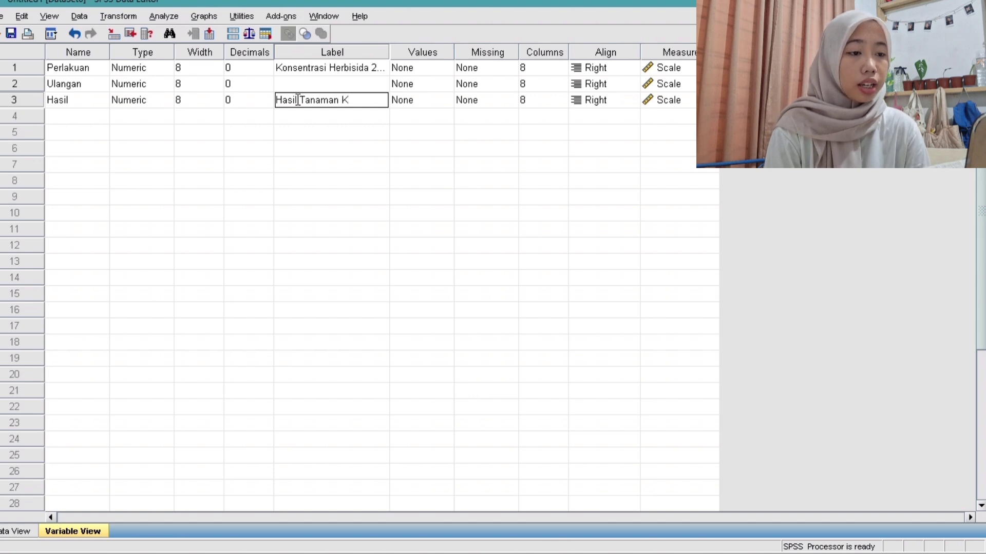
pyautogui.write('edelai')
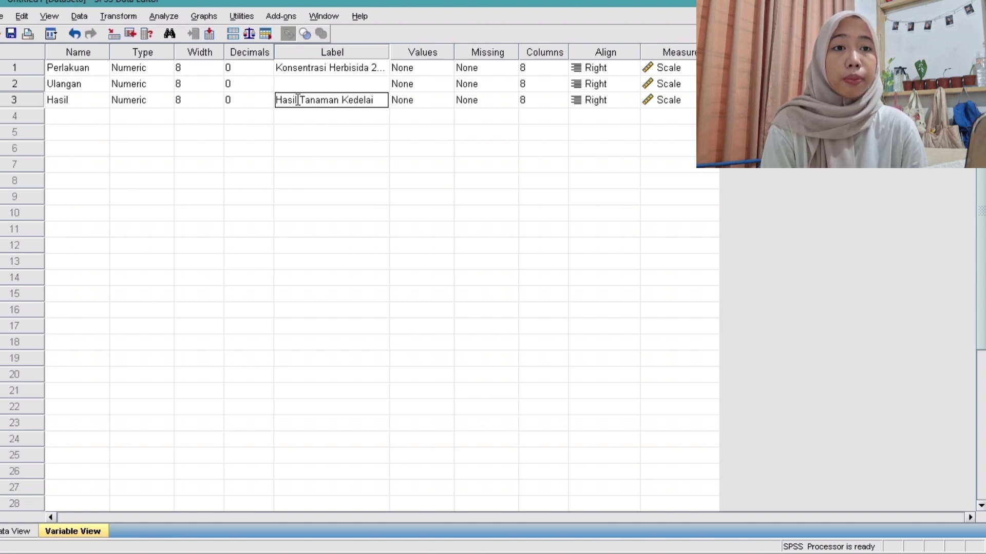
pyautogui.write(' (')
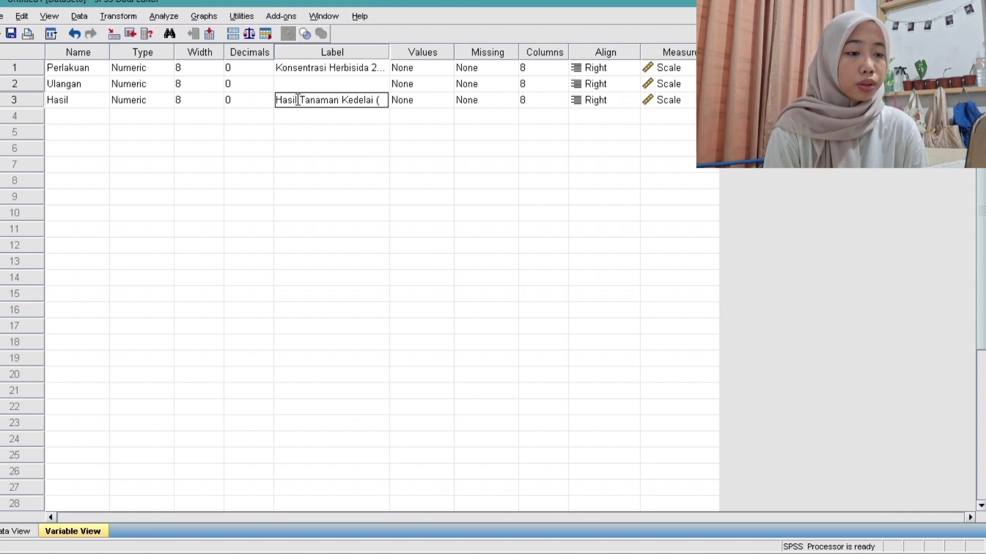
pyautogui.write('T')
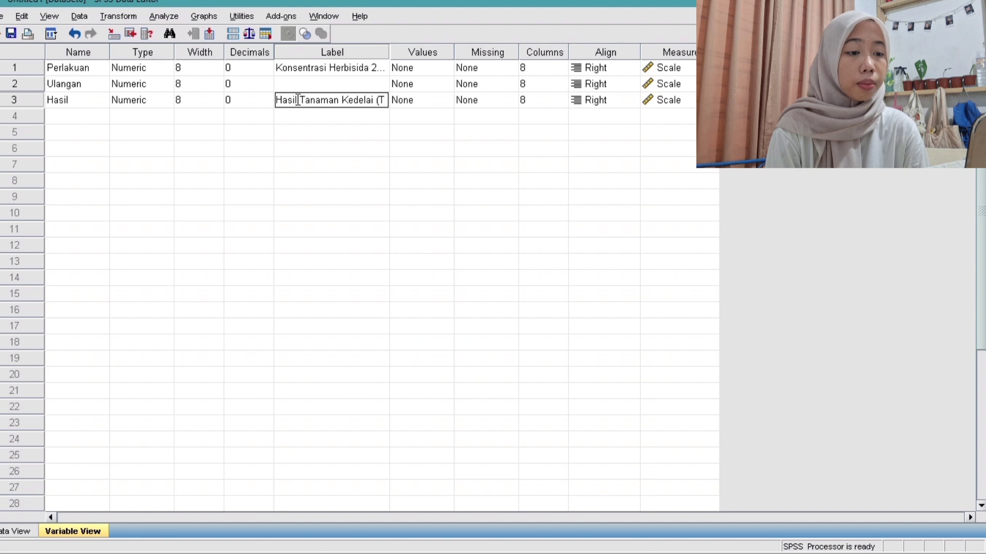
pyautogui.write('on/')
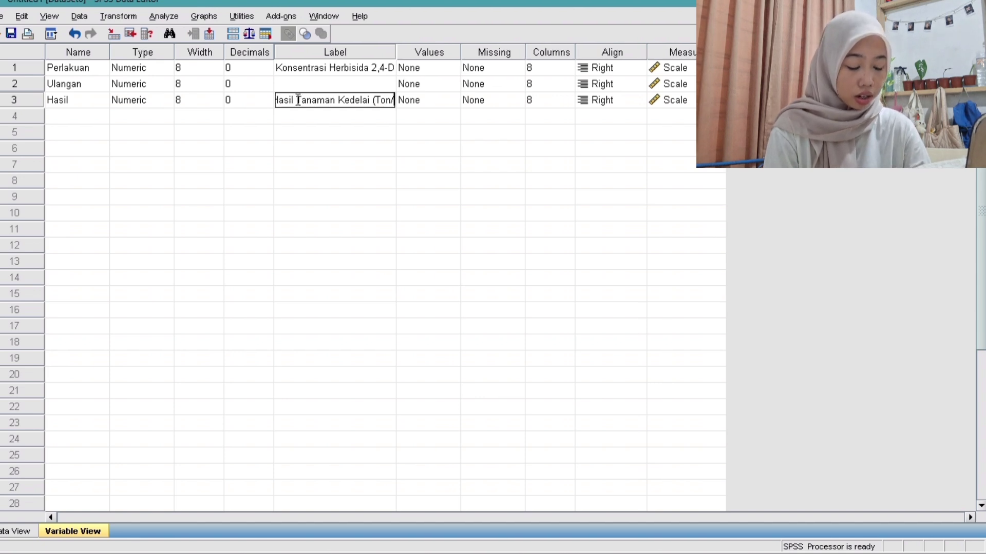
pyautogui.write('Ha')
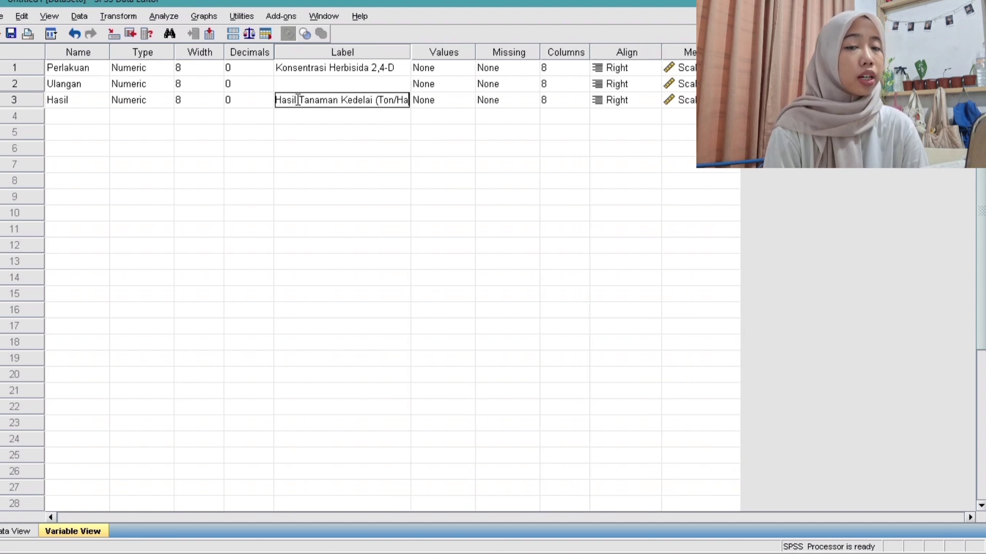
pyautogui.write(')')
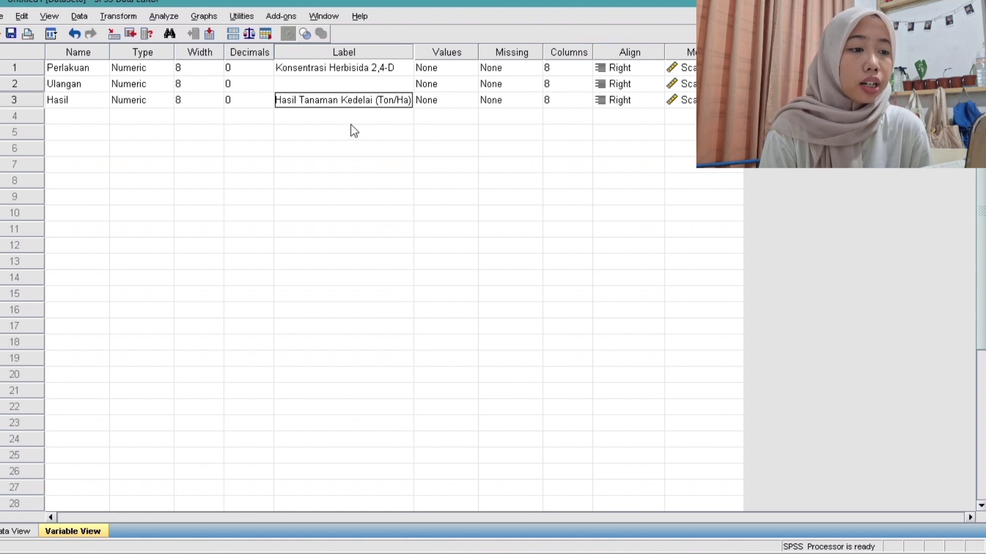
# Step: Open the value labels of the variable Perlakuan and add the label "0 ppm" for value 0
pyautogui.click(451, 67)
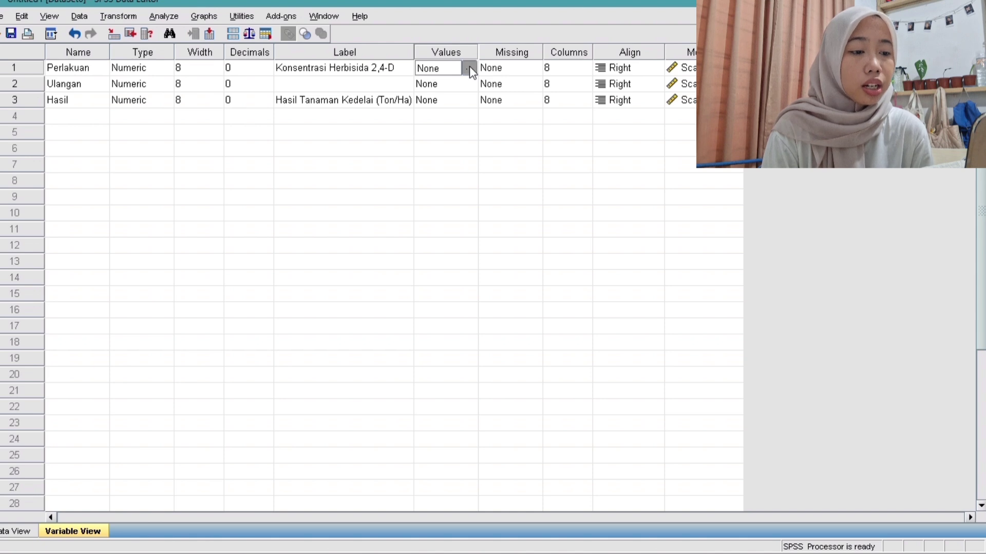
pyautogui.click(469, 68)
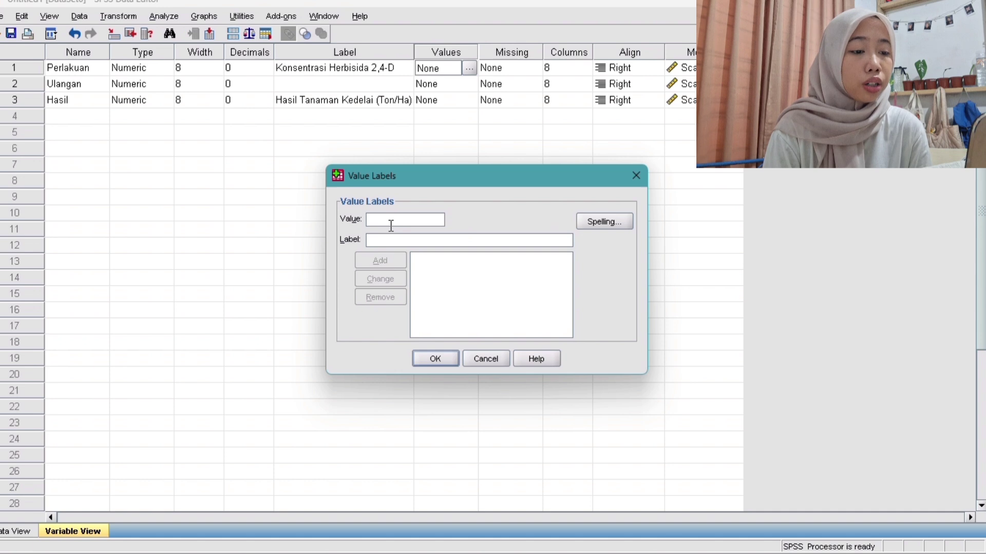
pyautogui.write('0')
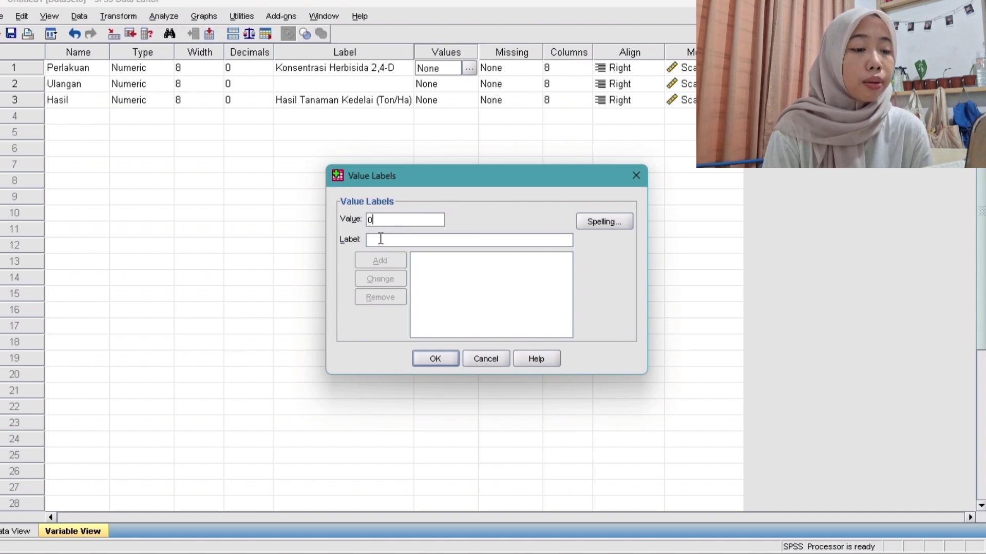
pyautogui.click(378, 240)
pyautogui.write('0')
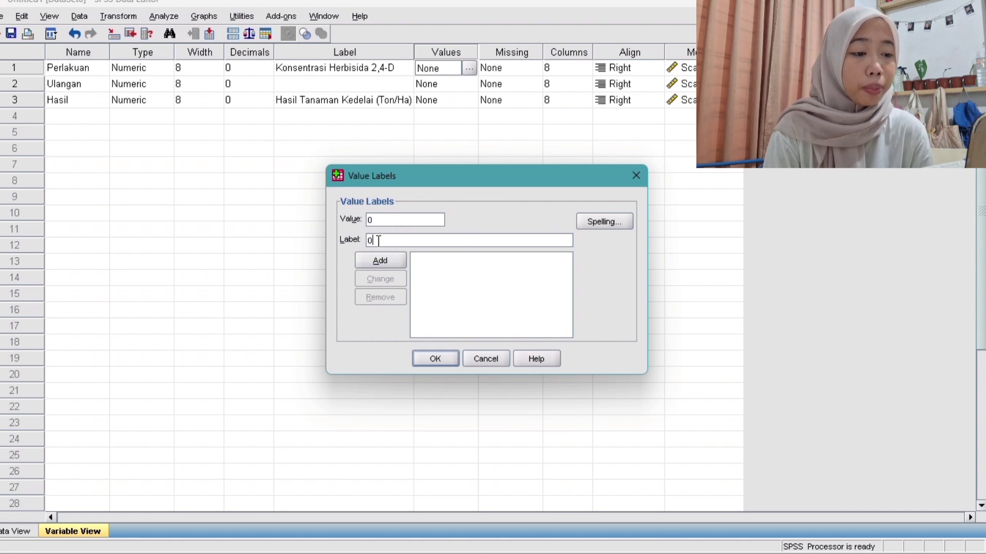
pyautogui.write(' ppm')
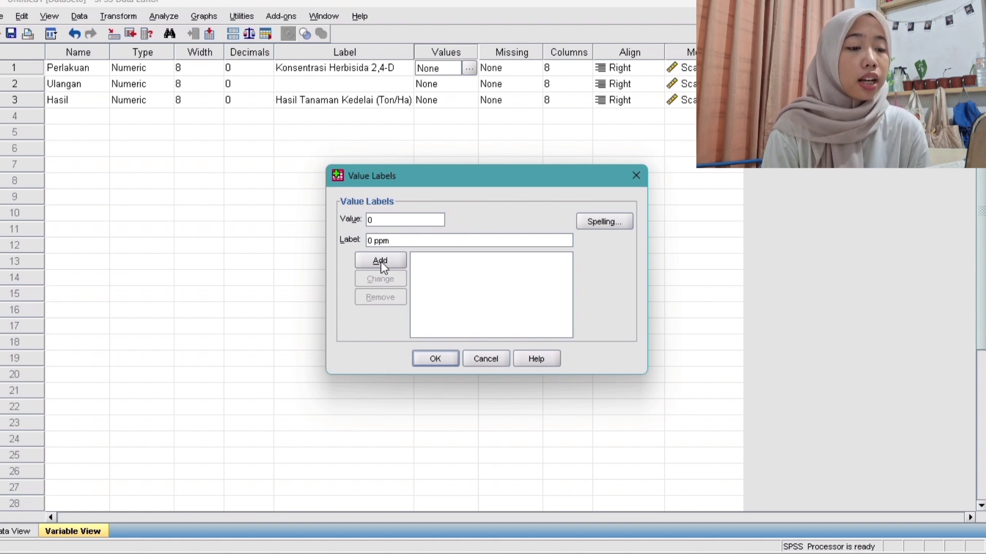
pyautogui.click(381, 260)
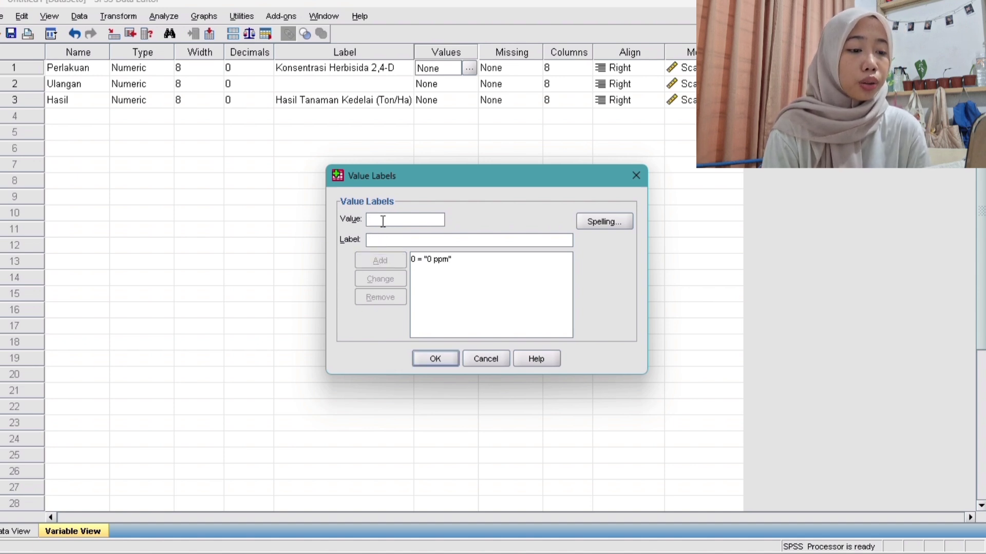
# Step: Add the value labels "1 ppm" for value 1 and "2 ppm" for value 2 to Perlakuan
pyautogui.write('1')
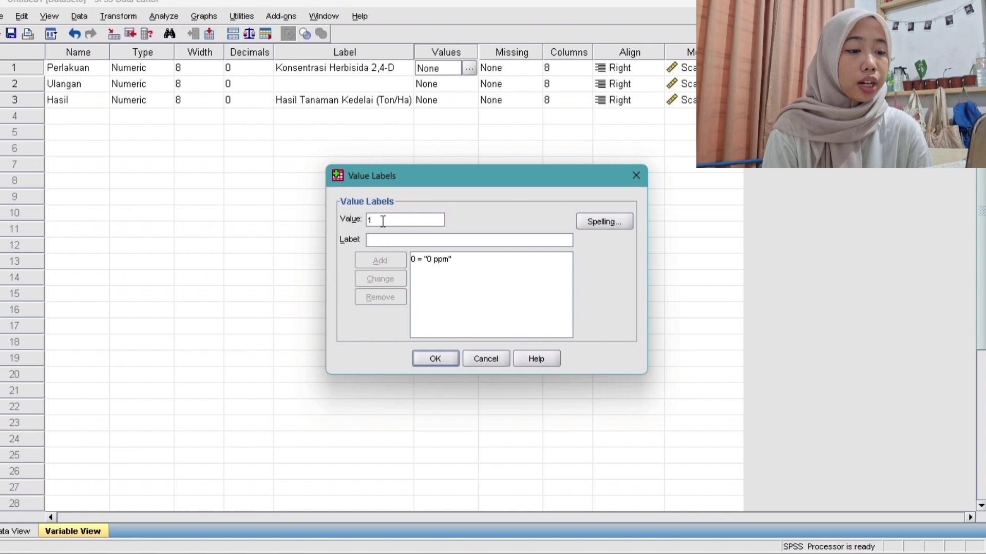
pyautogui.click(384, 241)
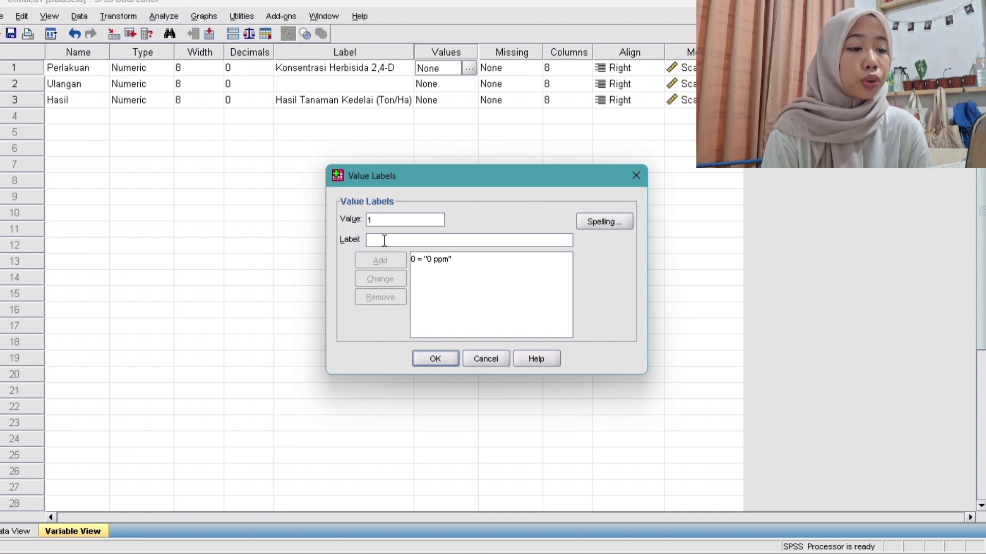
pyautogui.write('1 ppm')
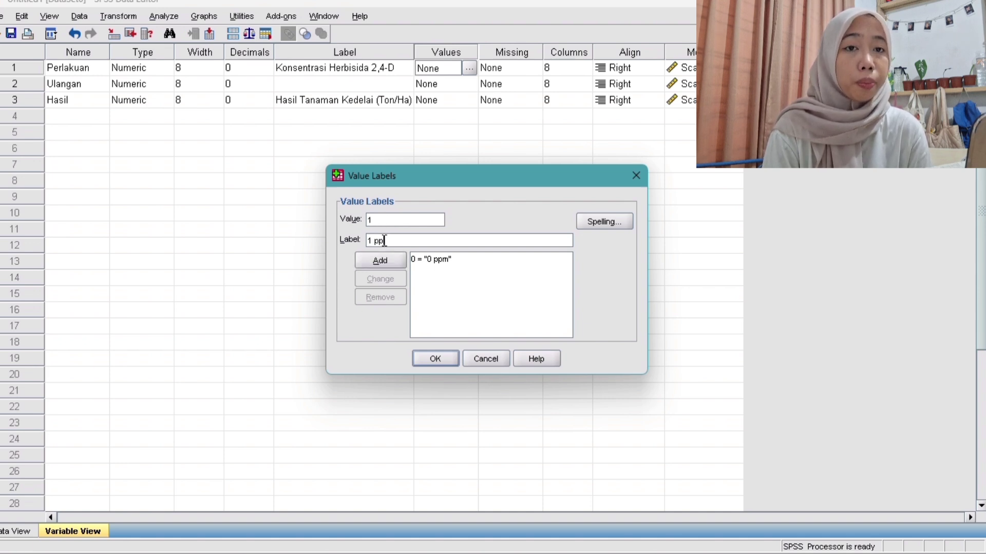
pyautogui.click(381, 260)
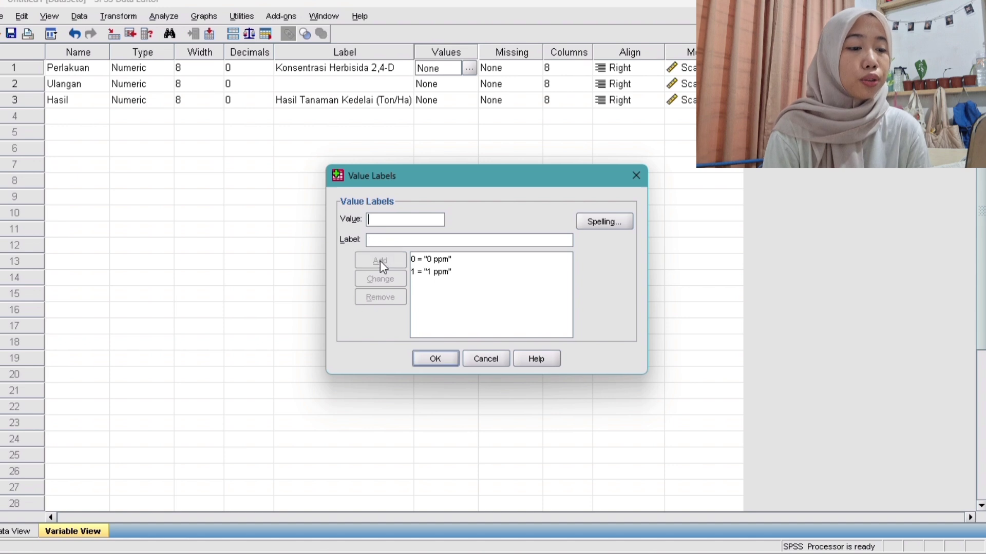
pyautogui.write('2')
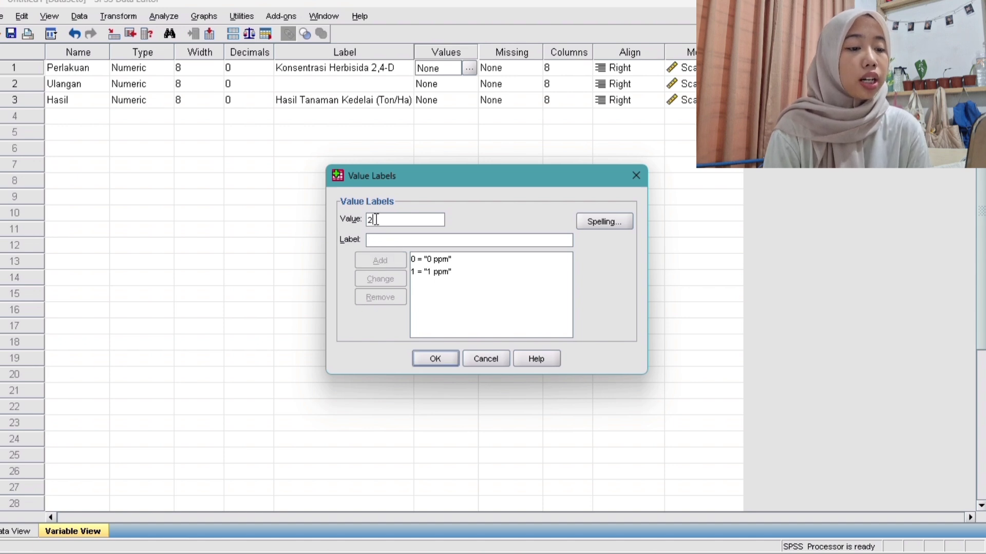
pyautogui.click(376, 238)
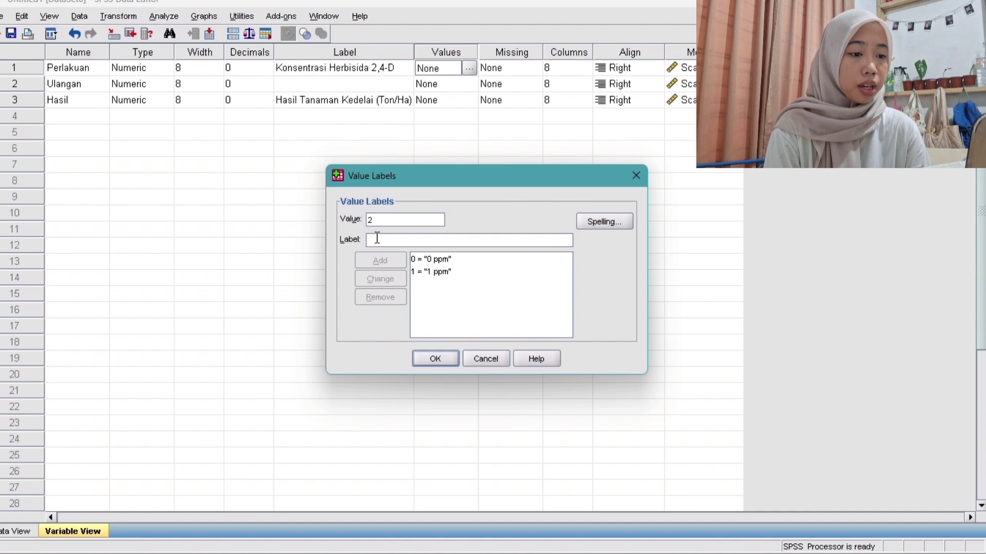
pyautogui.write('2 ppm')
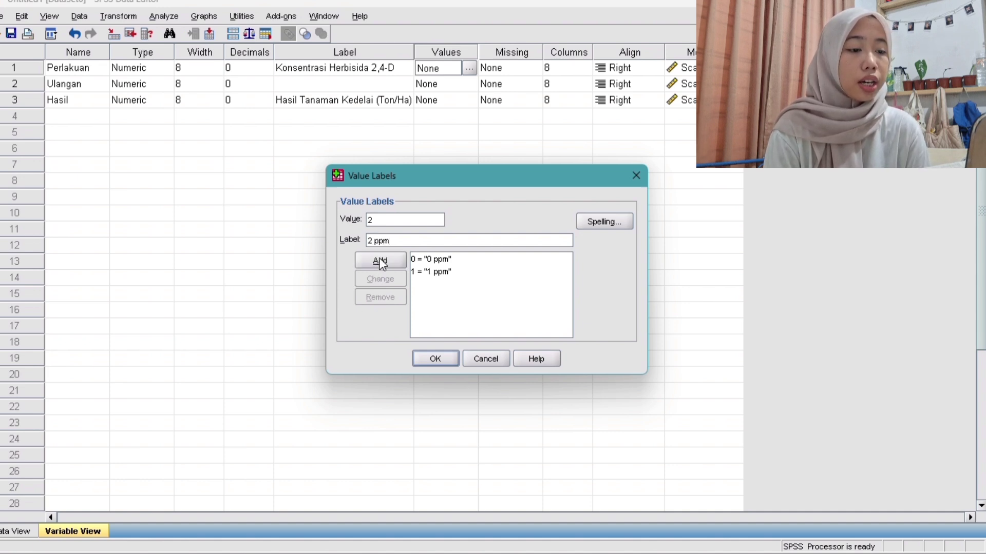
pyautogui.click(380, 262)
# Step: Add the value label "3 ppm" for value 3 to the variable Perlakuan
pyautogui.click(380, 216)
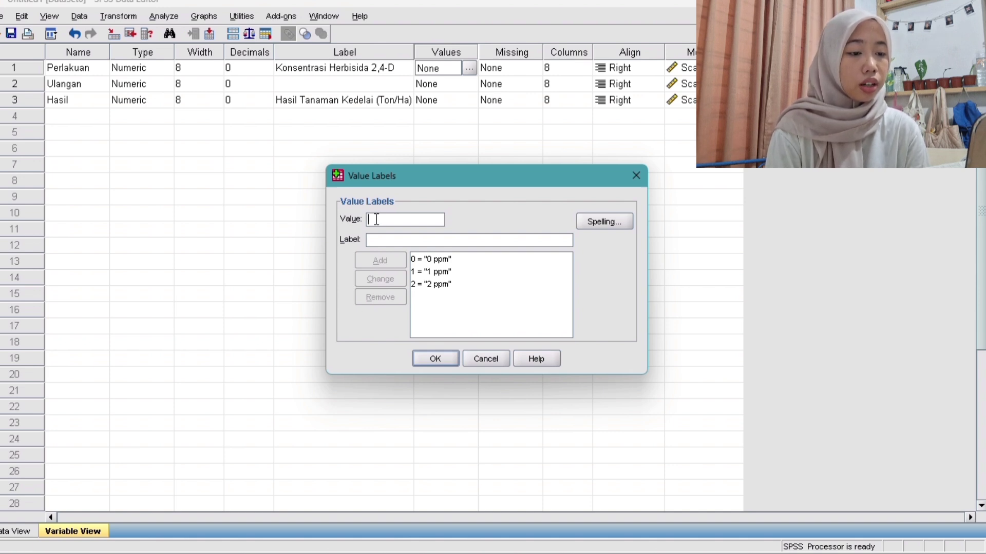
pyautogui.write('3')
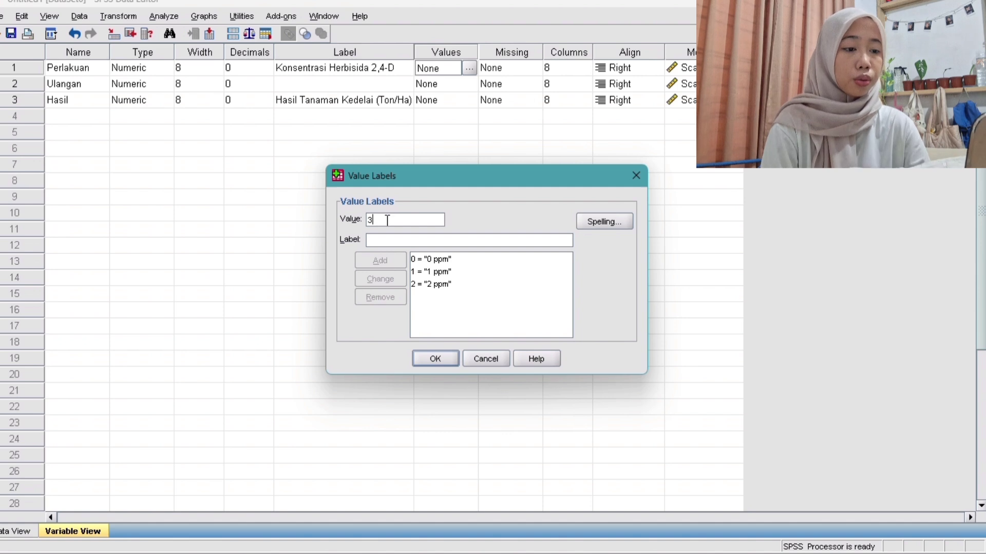
pyautogui.click(375, 241)
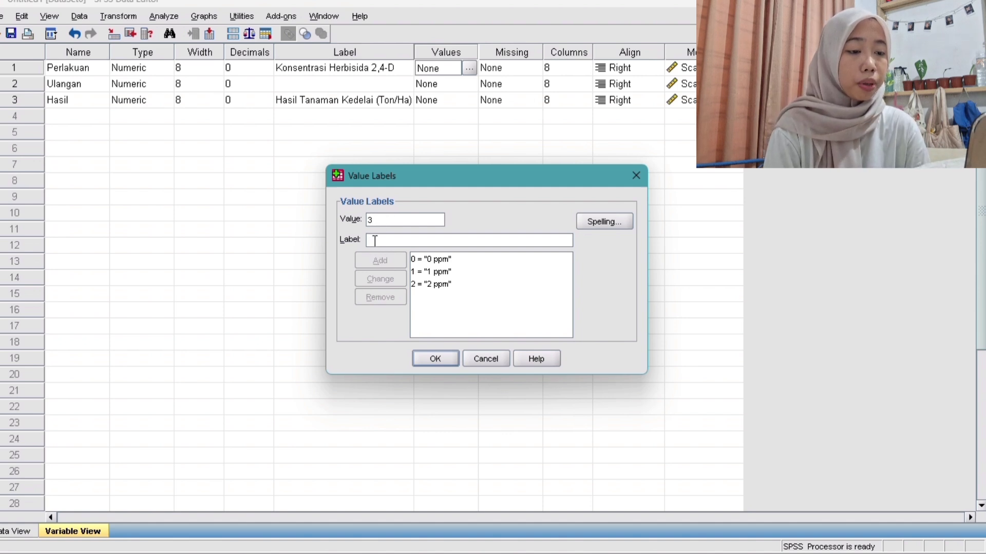
pyautogui.write('3 ppm')
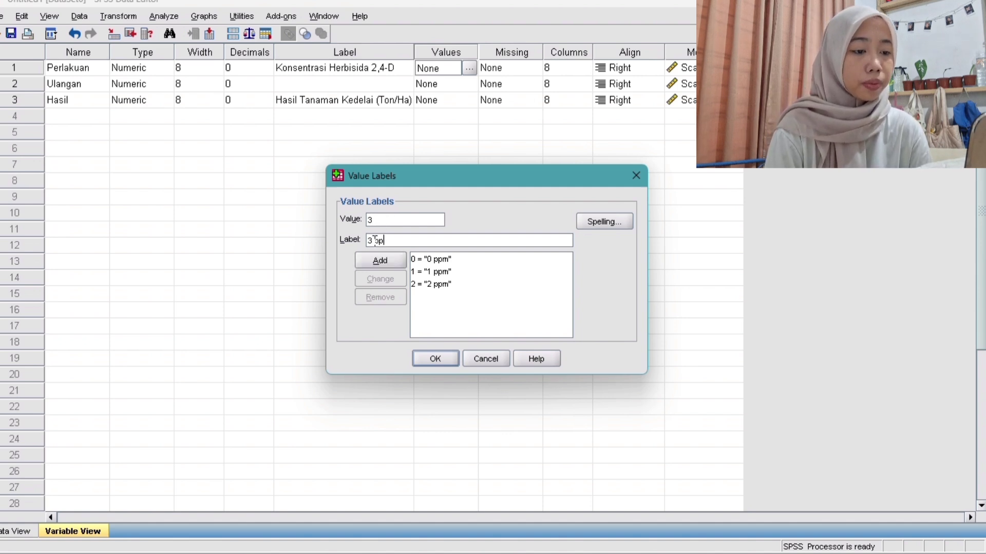
pyautogui.click(386, 262)
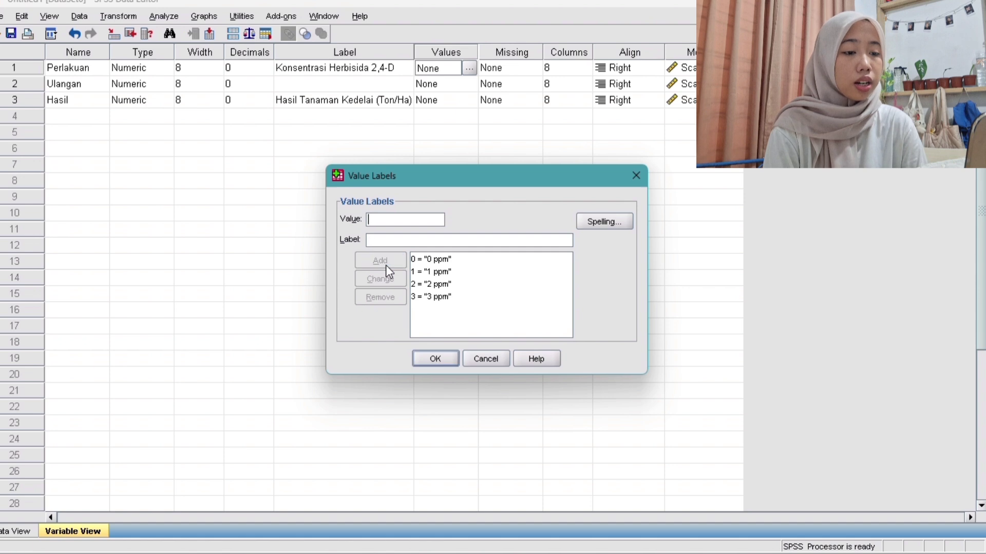
# Step: Add the value label "4 ppm" for value 4 to Perlakuan and apply its value labels
pyautogui.write('4')
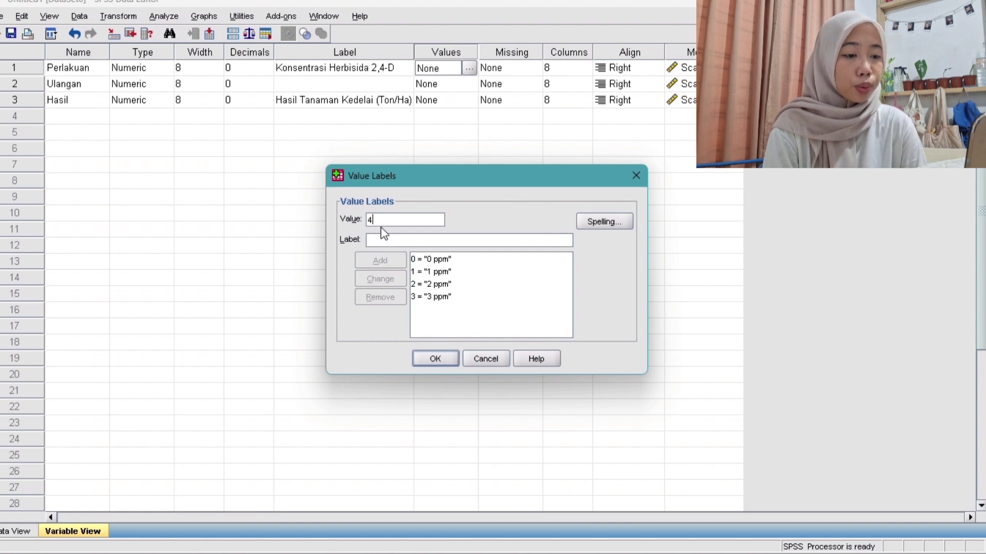
pyautogui.click(375, 240)
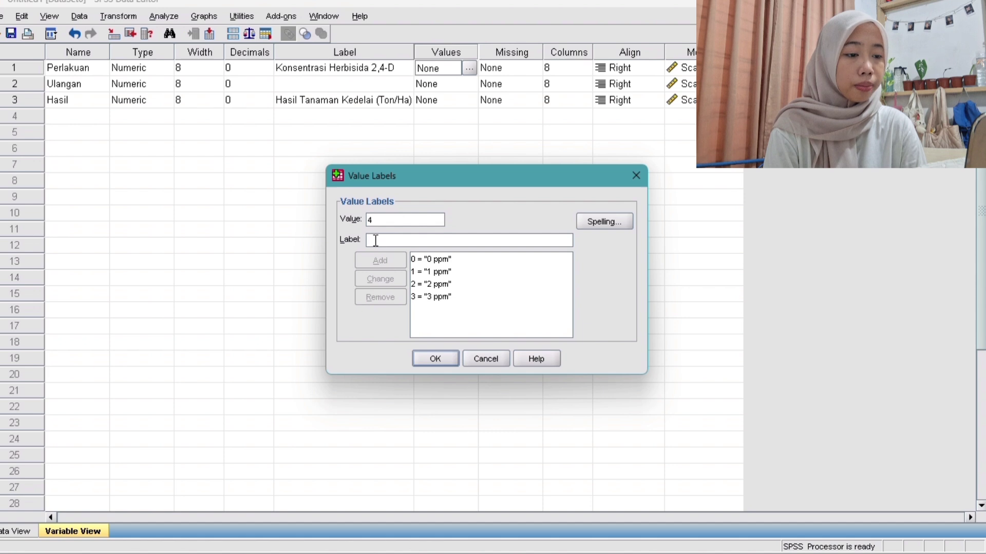
pyautogui.write('4 p')
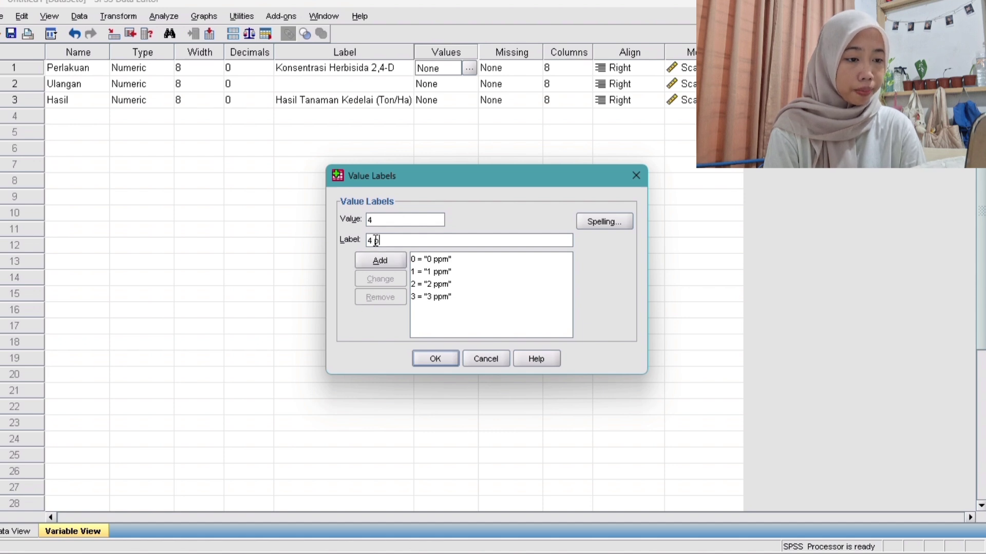
pyautogui.write('pm')
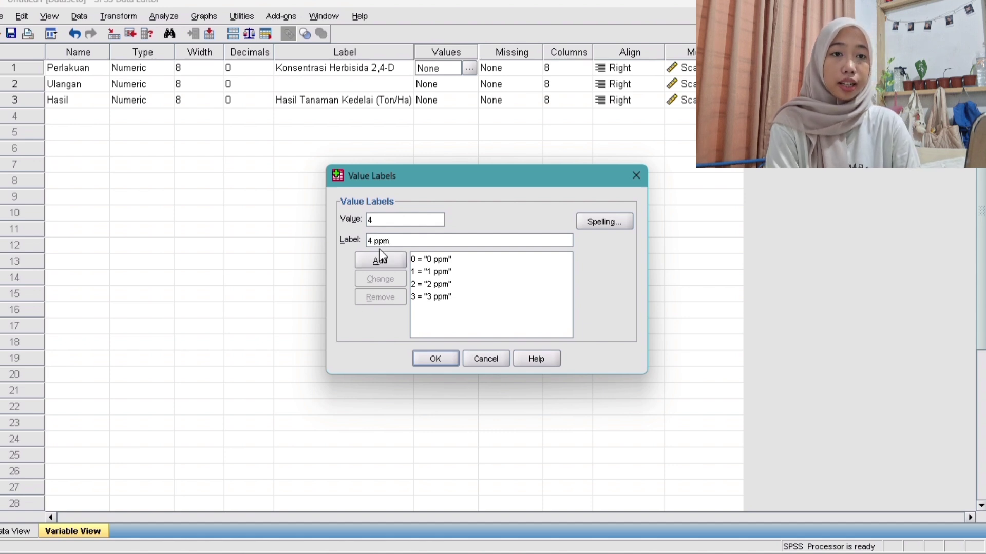
pyautogui.click(386, 260)
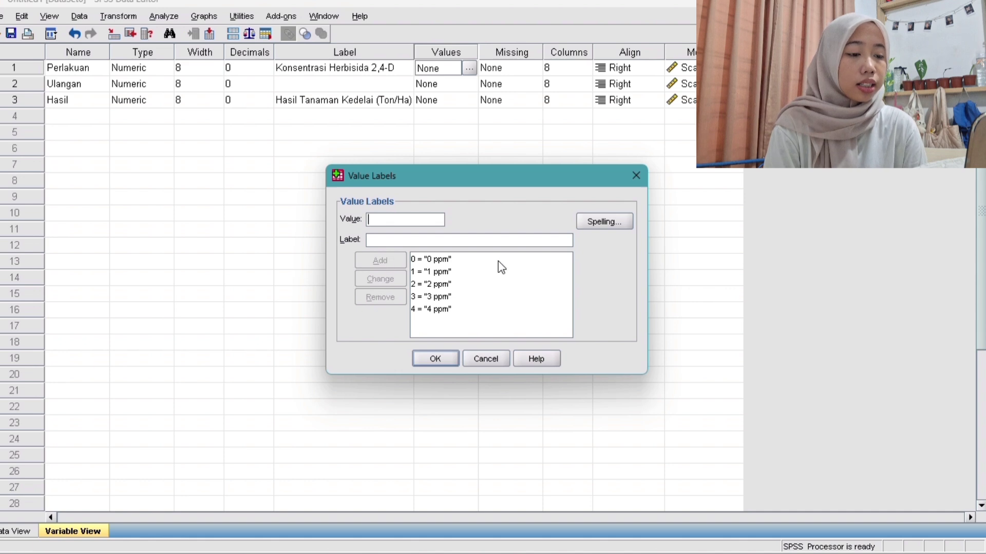
pyautogui.click(448, 358)
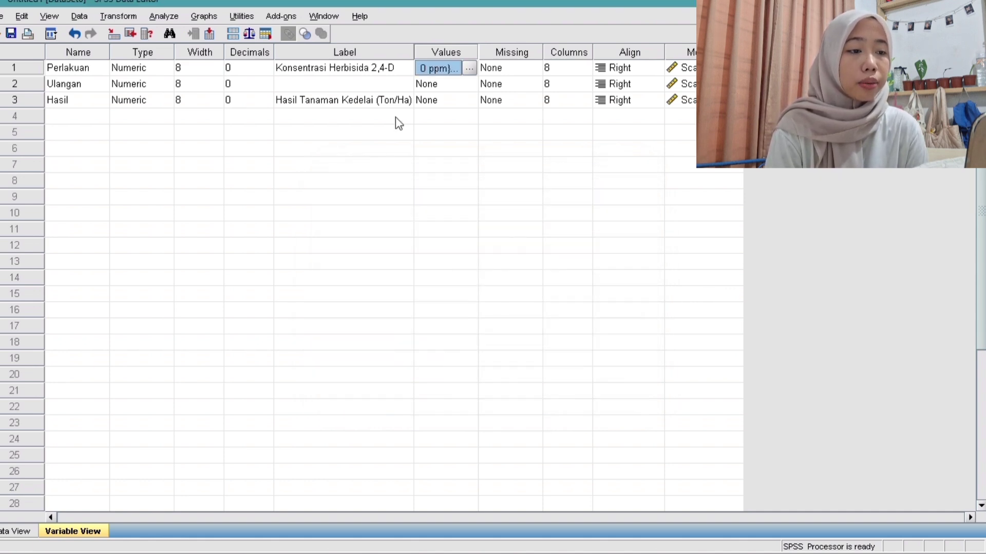
# Step: Open the value labels of the variable Ulangan and add the label "Ulangan 1" for value 1
pyautogui.click(431, 88)
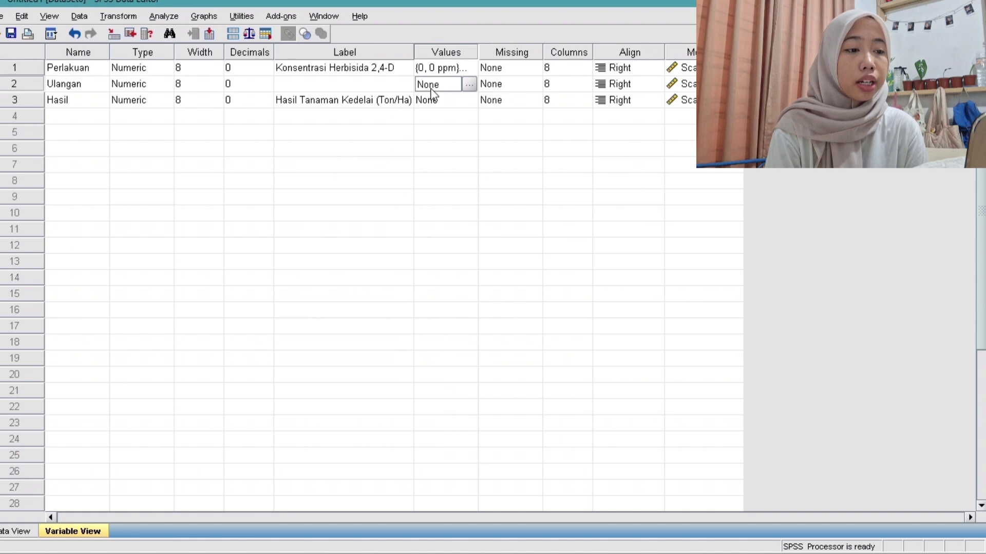
pyautogui.click(468, 85)
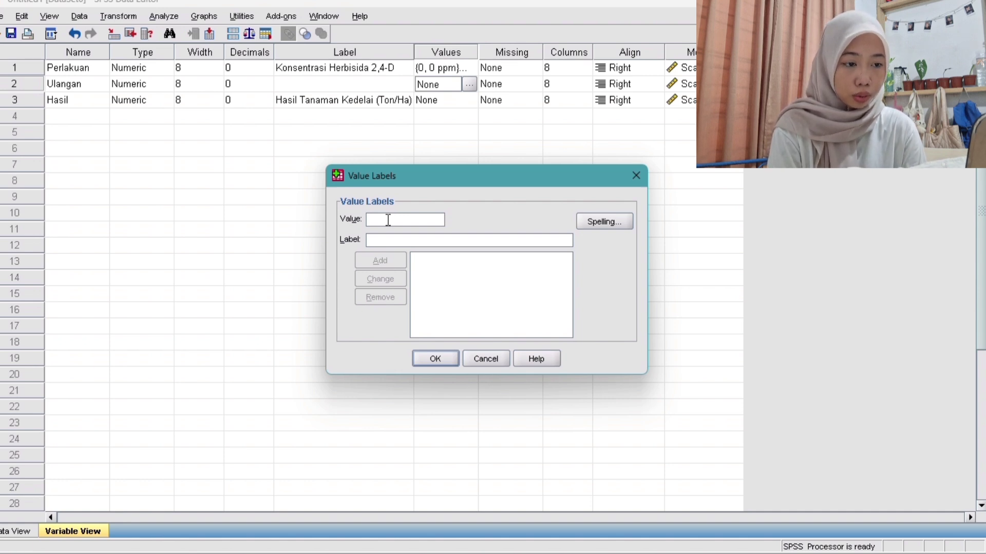
pyautogui.write('1')
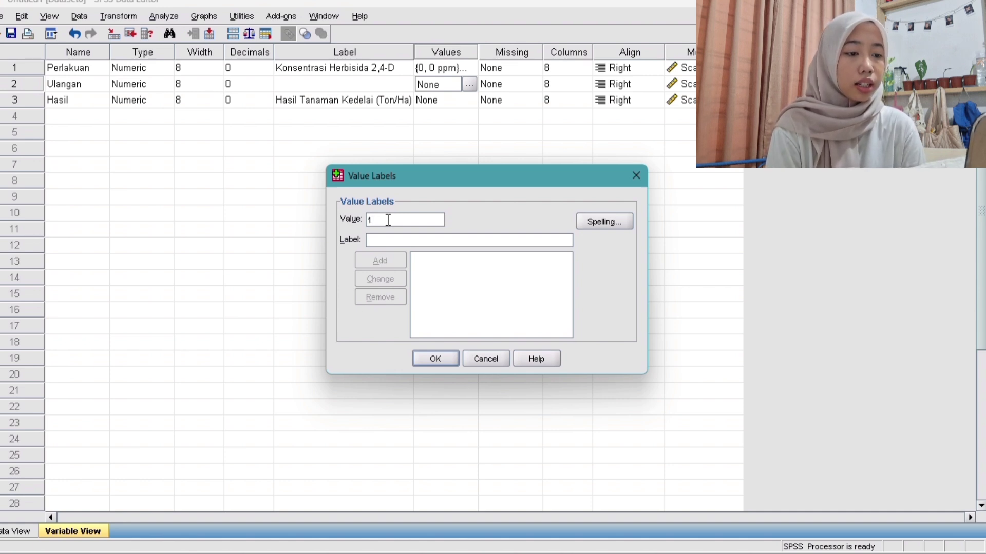
pyautogui.click(371, 240)
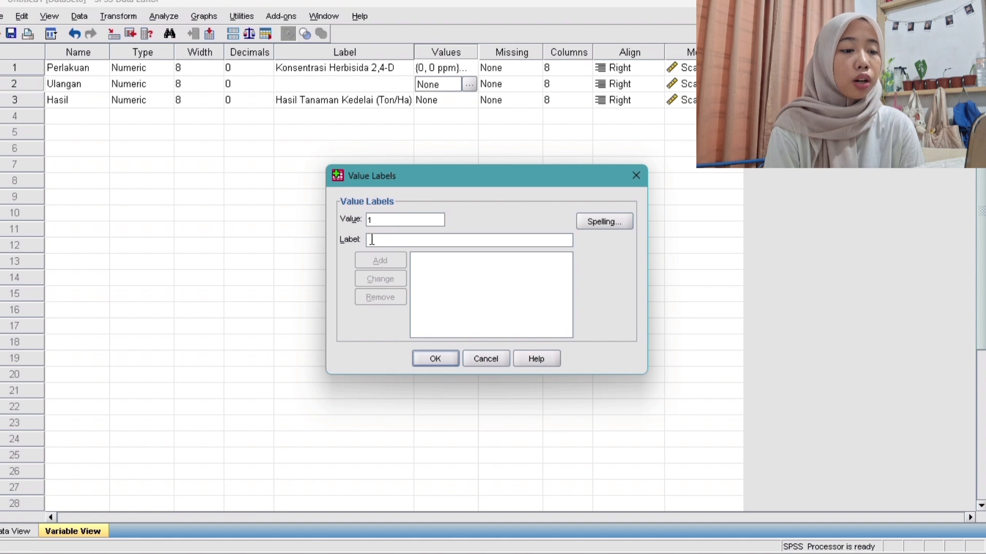
pyautogui.write('U')
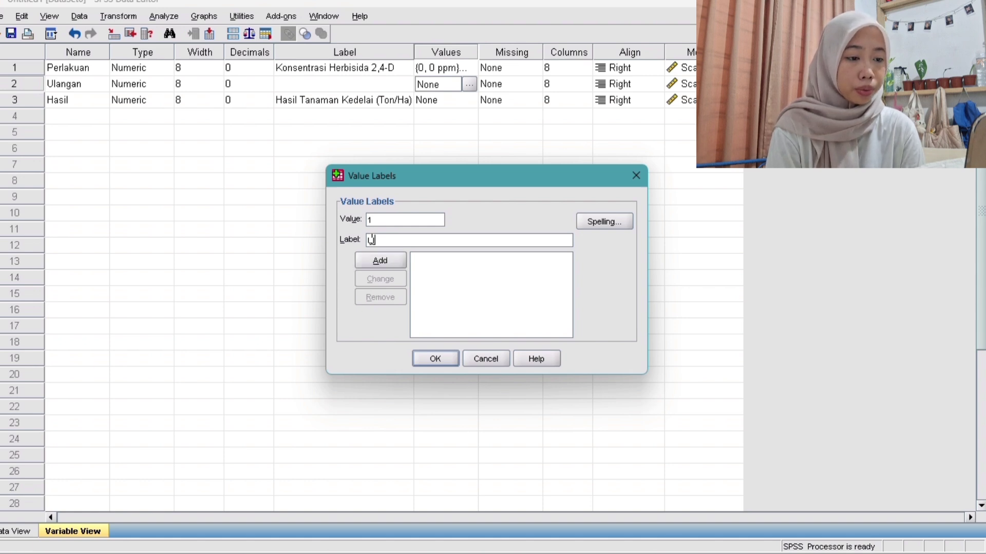
pyautogui.write('langan')
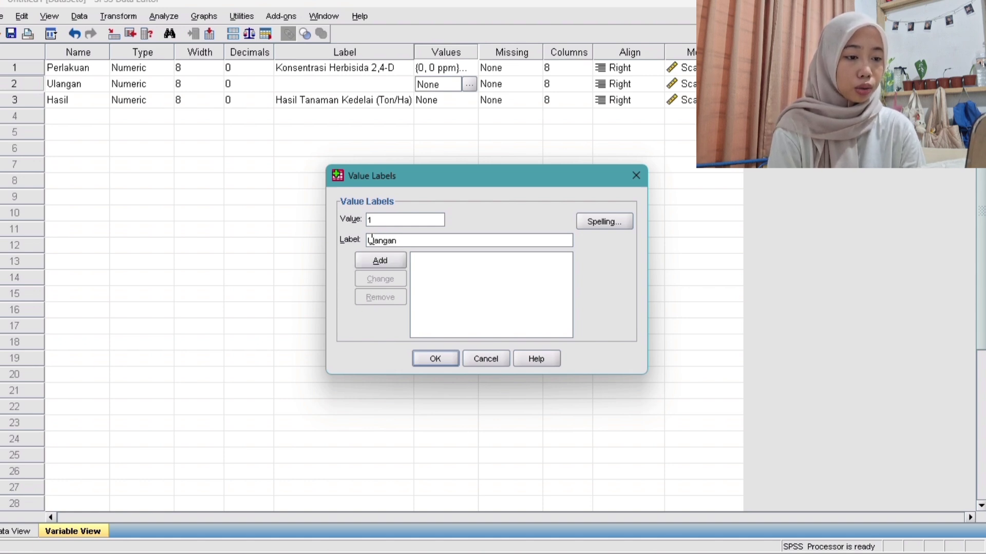
pyautogui.write(' 1')
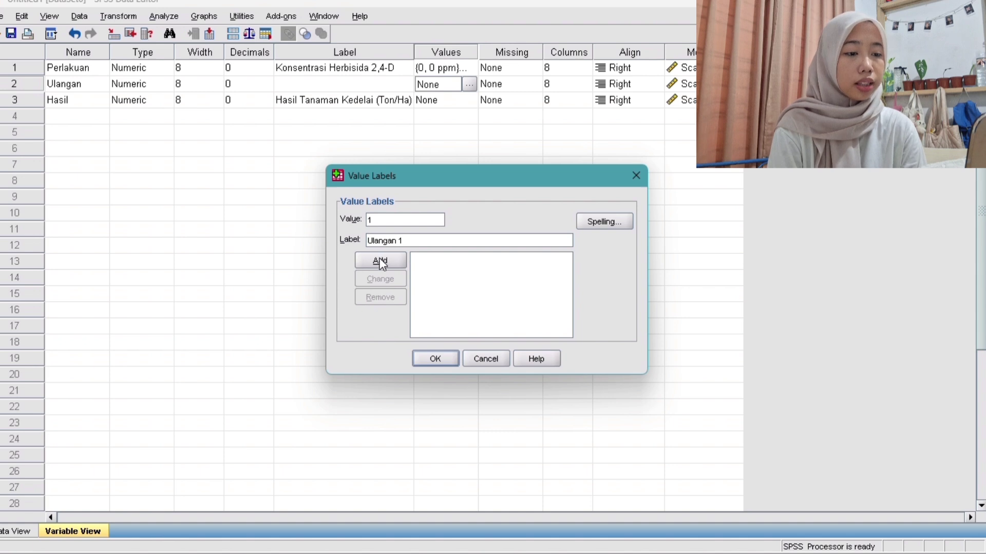
pyautogui.click(380, 261)
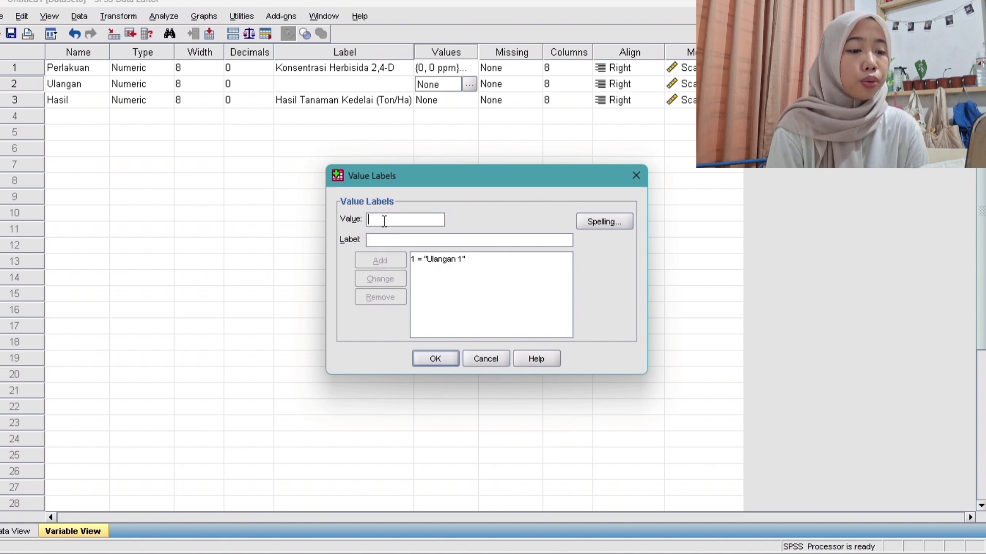
# Step: Add the value label "Ulangan 2" for value 2 to the variable Ulangan
pyautogui.write('2')
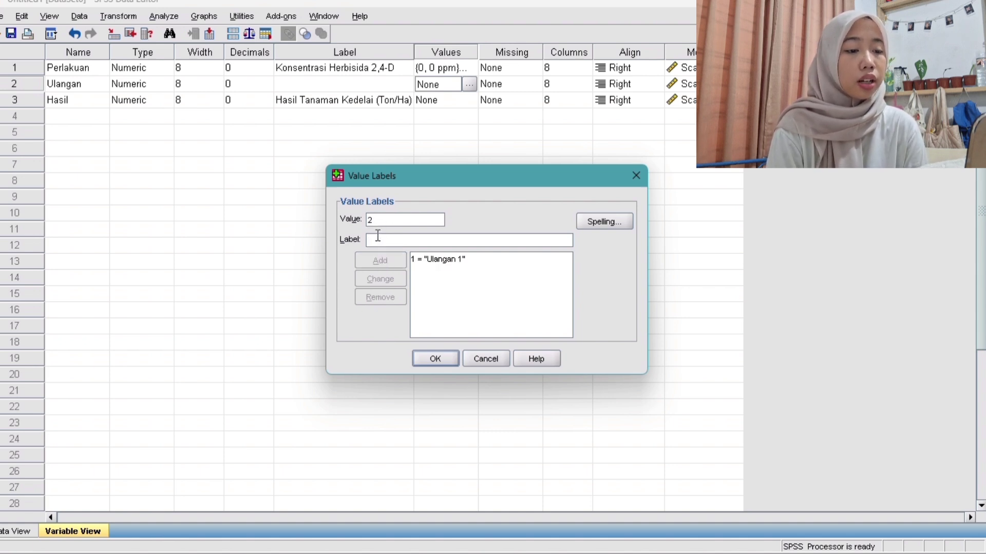
pyautogui.click(378, 237)
pyautogui.write('uLANGA')
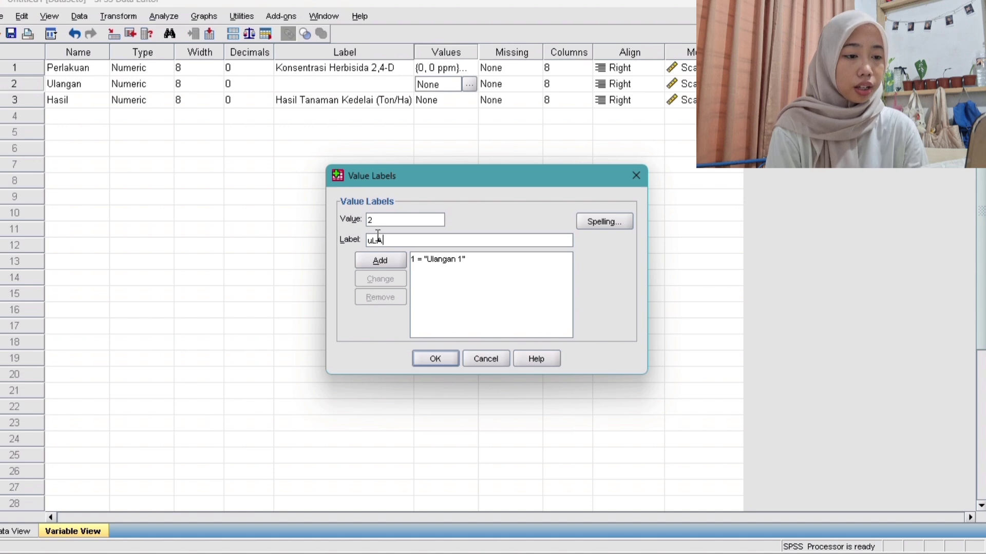
pyautogui.press('BackSpace')
pyautogui.press('BackSpace')
pyautogui.press('BackSpace')
pyautogui.press('BackSpace')
pyautogui.press('BackSpace')
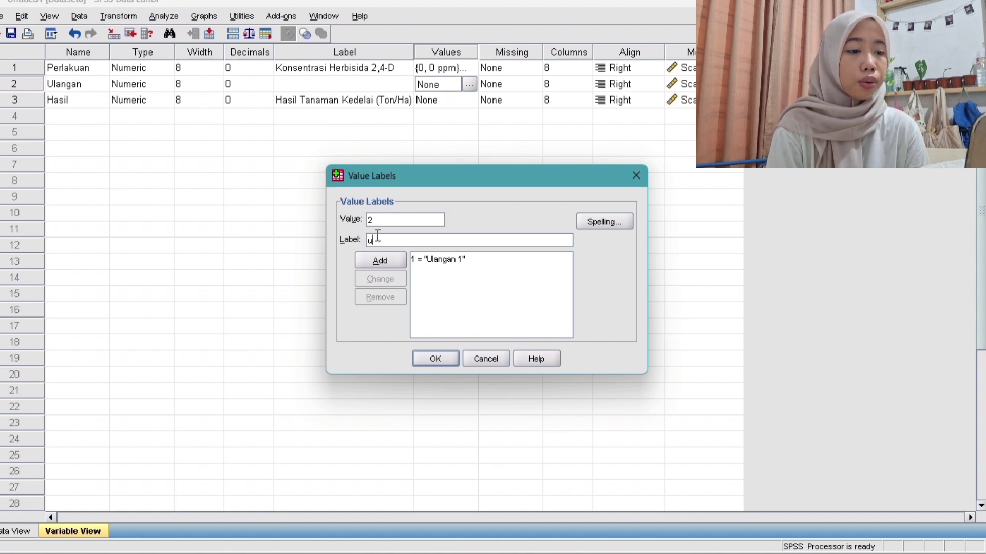
pyautogui.press('BackSpace')
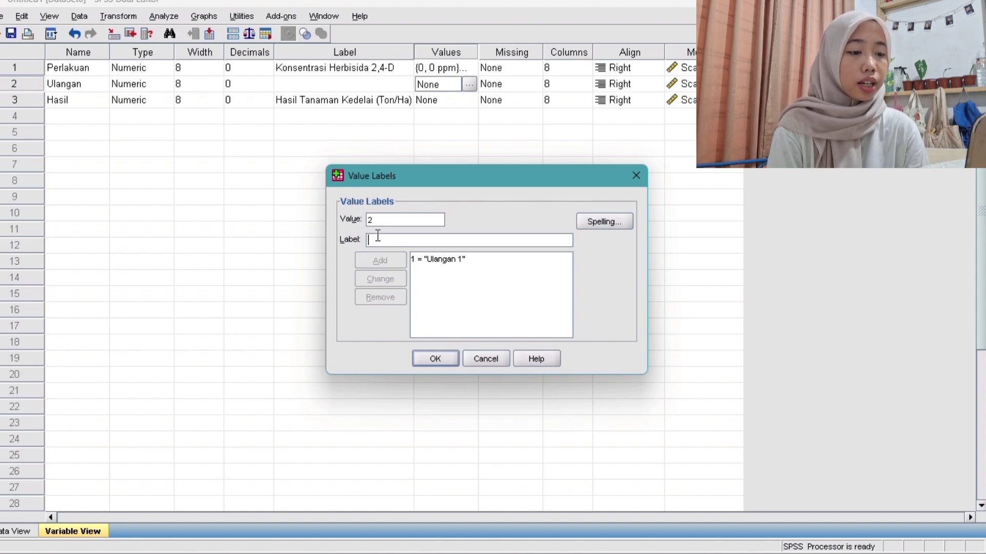
pyautogui.write('Ulangan')
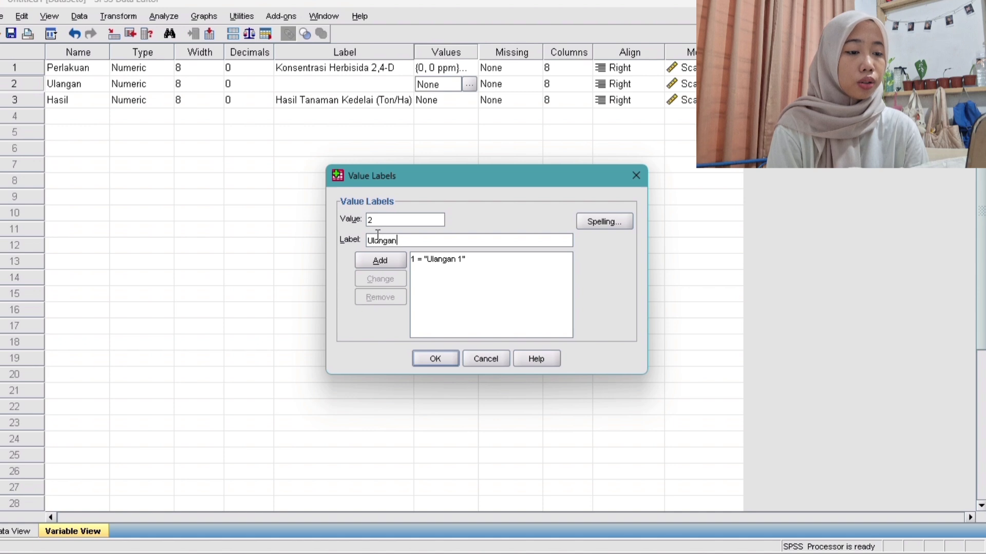
pyautogui.write(' 2')
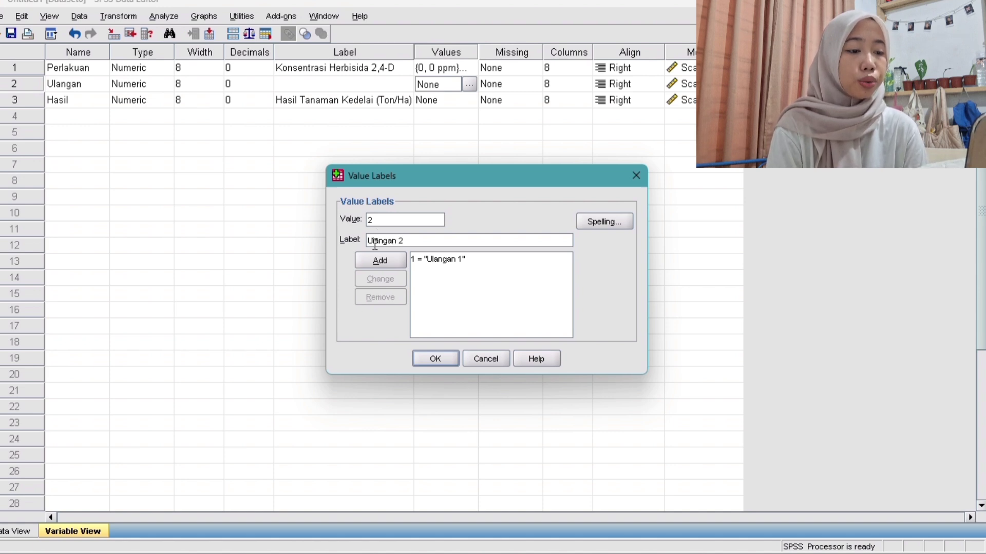
pyautogui.click(375, 262)
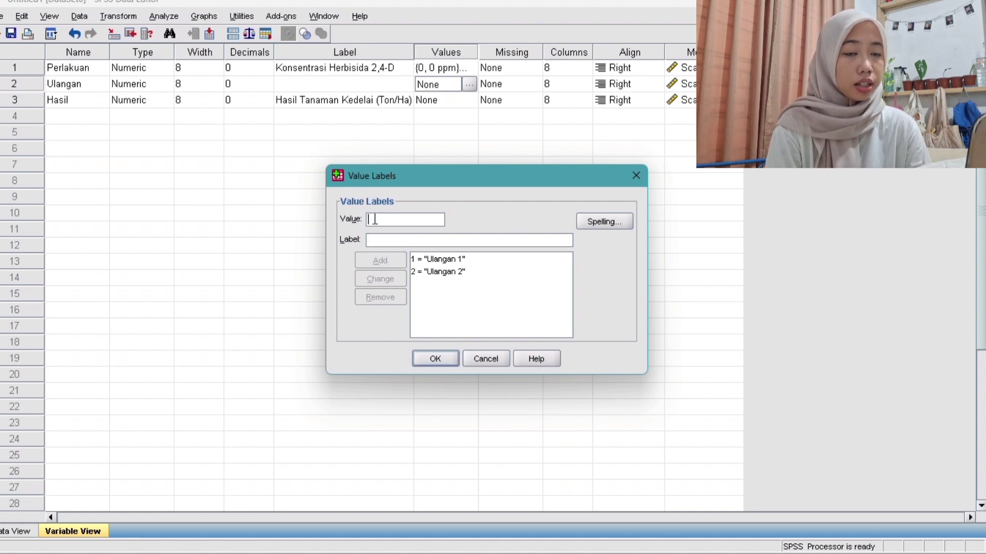
# Step: Add the value label "Ulangan 3" for value 3 to the variable Ulangan
pyautogui.write('3')
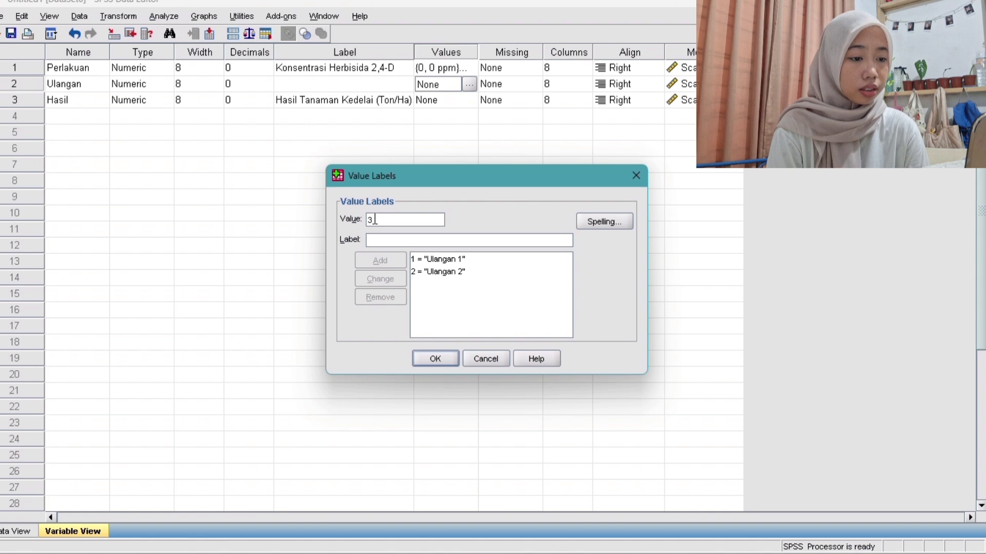
pyautogui.click(375, 240)
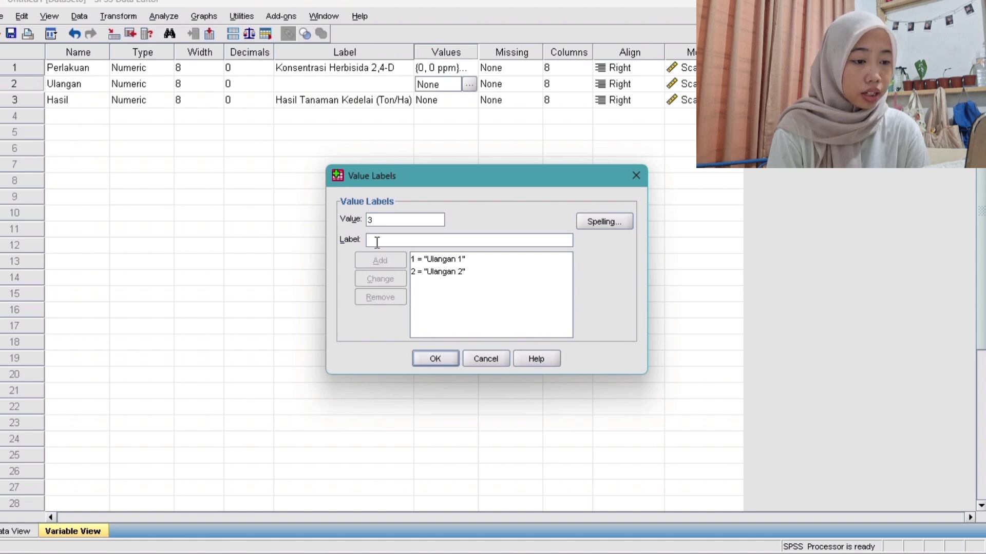
pyautogui.write('Ulangan ')
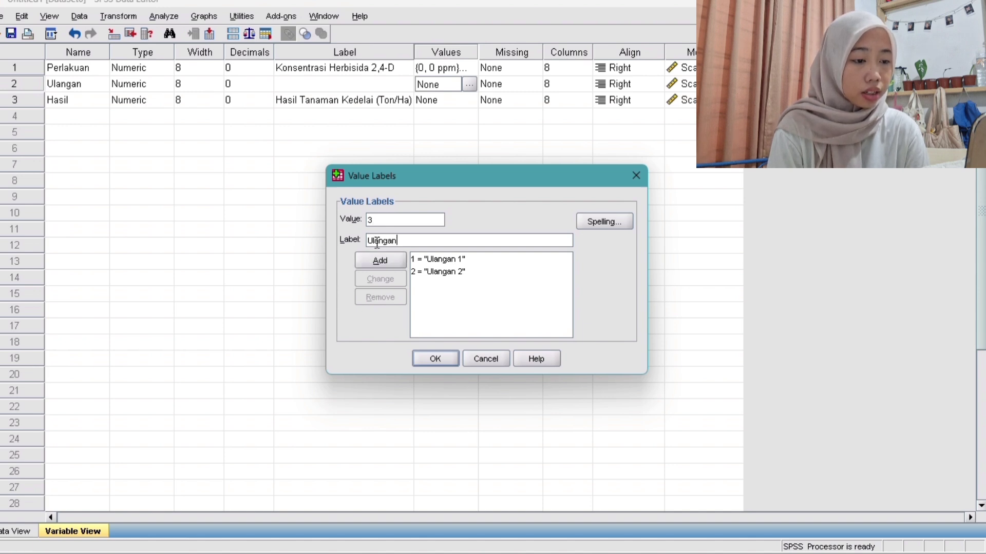
pyautogui.write('3')
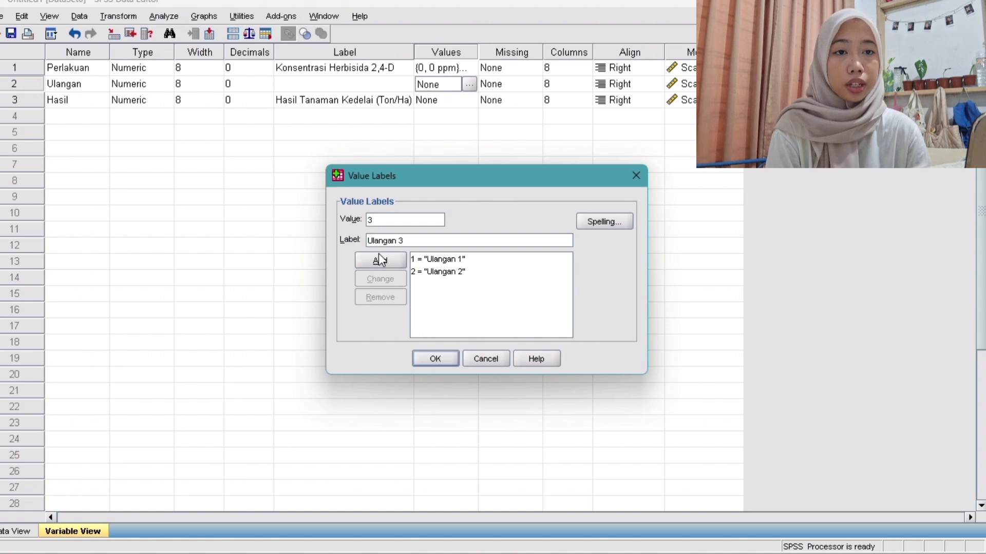
pyautogui.click(383, 261)
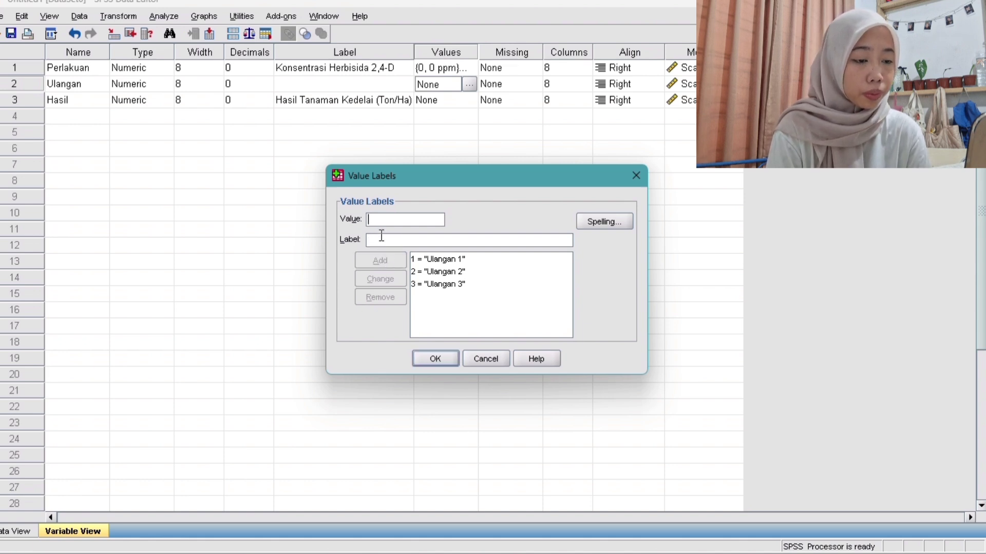
# Step: Add the value label "Ulangan 4" for value 4 to the variable Ulangan
pyautogui.write('4')
pyautogui.click(379, 241)
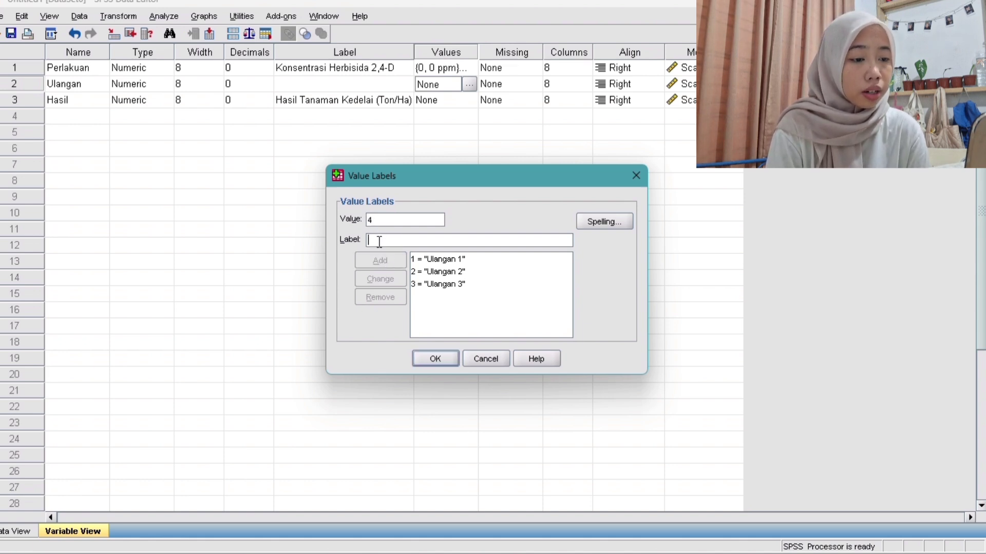
pyautogui.write('Ulang')
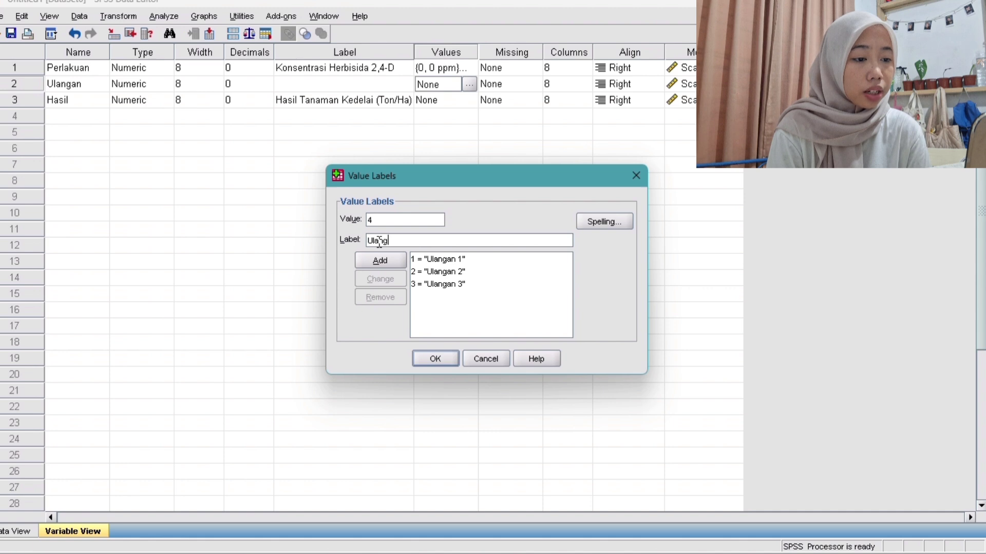
pyautogui.write('an 4')
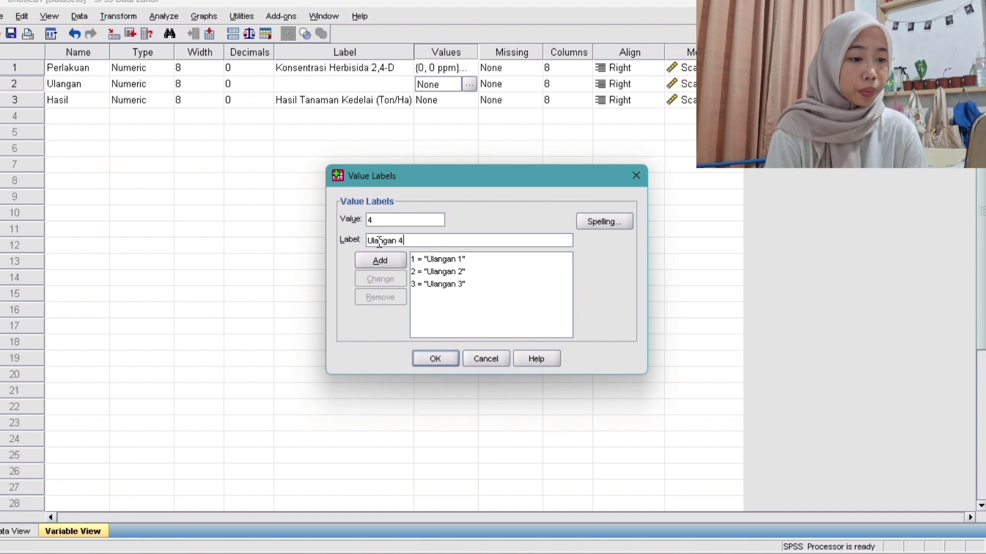
pyautogui.click(382, 260)
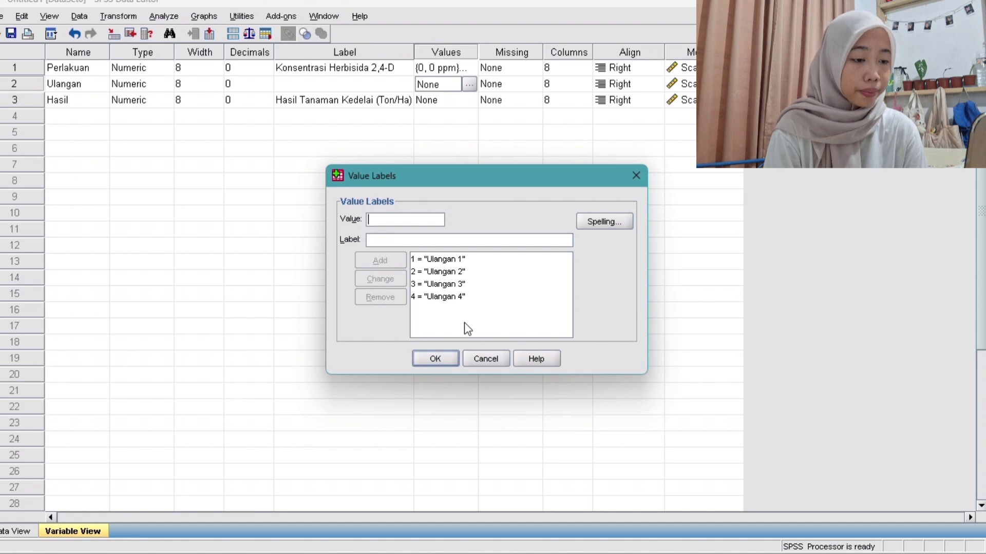
# Step: Apply the value labels of the variable Ulangan and return to the data sheet
pyautogui.click(435, 359)
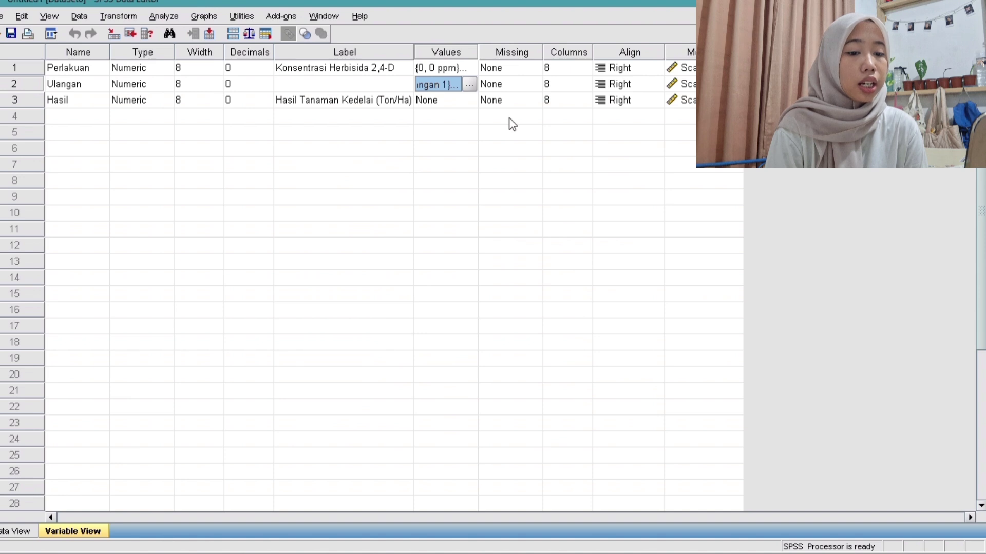
pyautogui.click(20, 532)
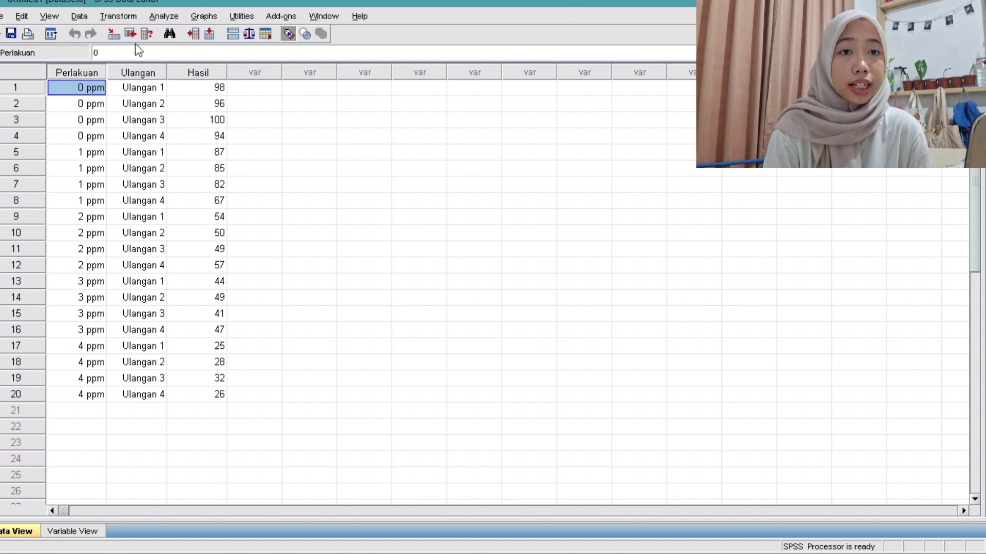
# Step: Set up a univariate General Linear Model with Hasil Tanaman Kedelai as dependent variable and Konsentrasi Herbisida 2,4-D as fixed factor
pyautogui.click(163, 17)
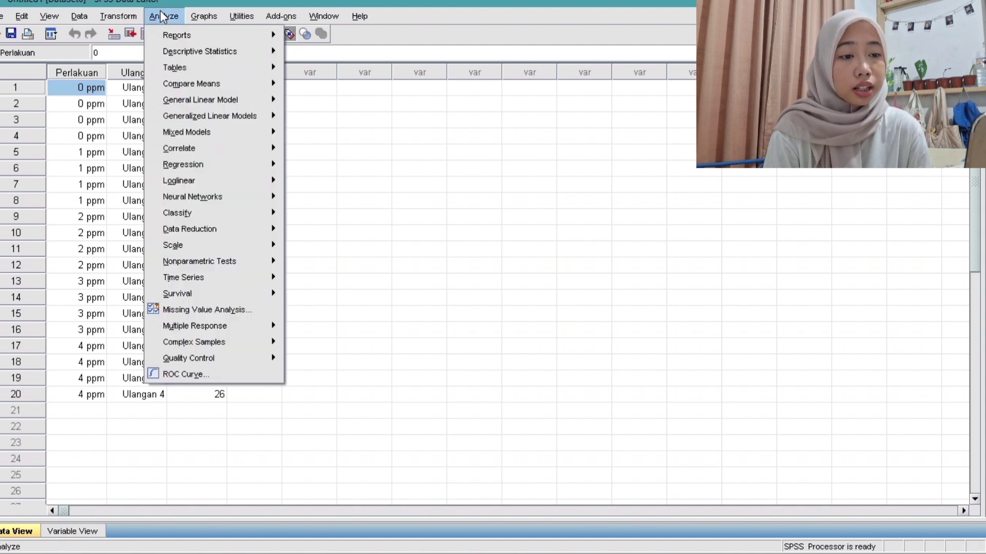
pyautogui.moveTo(210, 100)
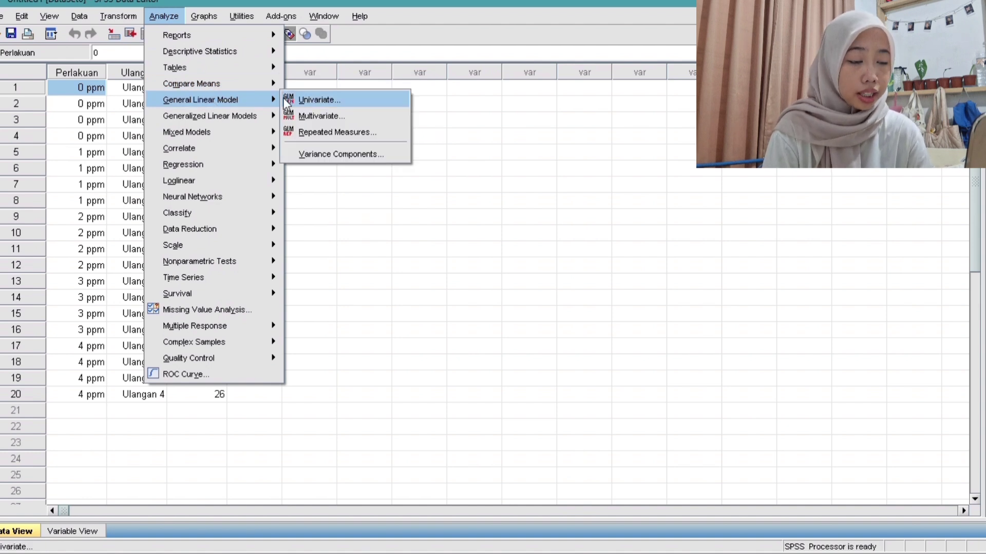
pyautogui.click(347, 102)
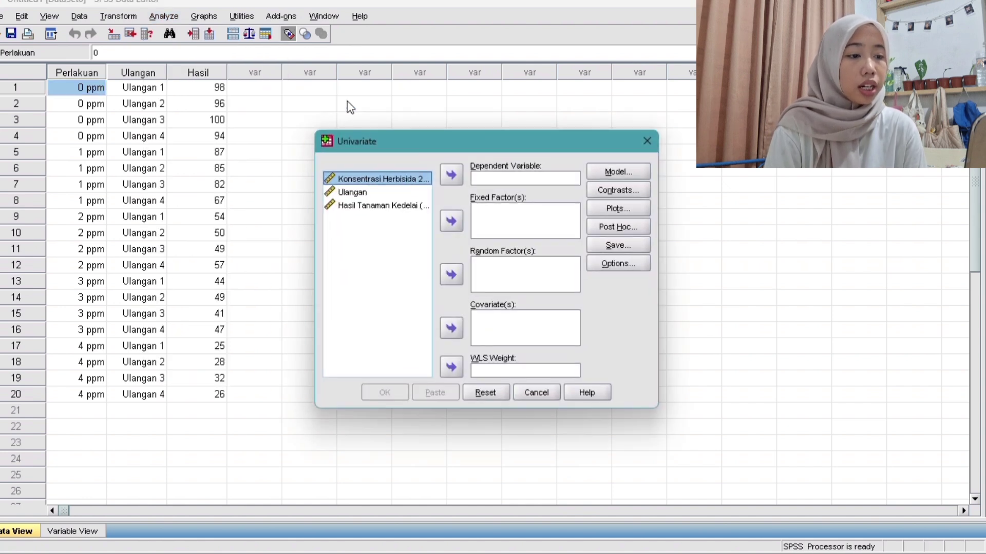
pyautogui.click(401, 208)
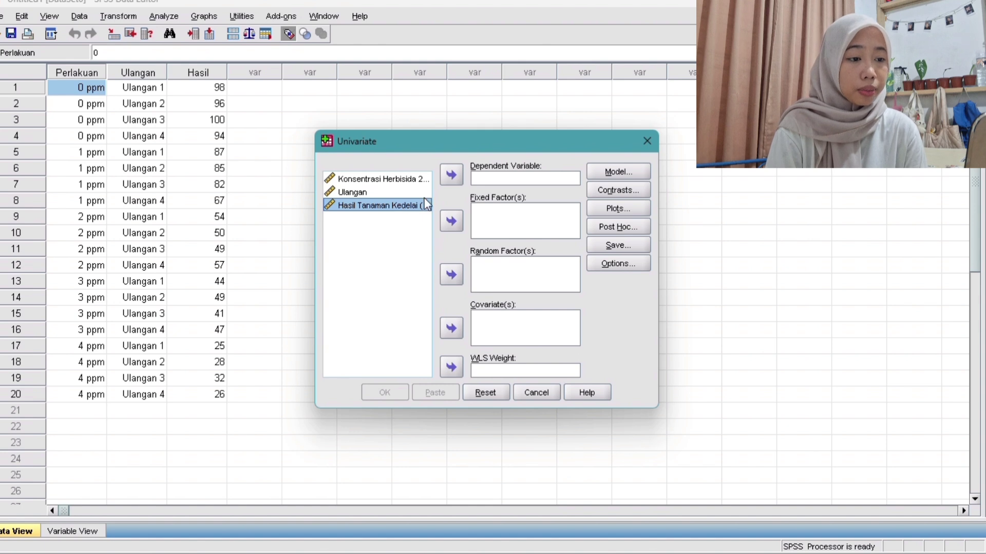
pyautogui.click(457, 178)
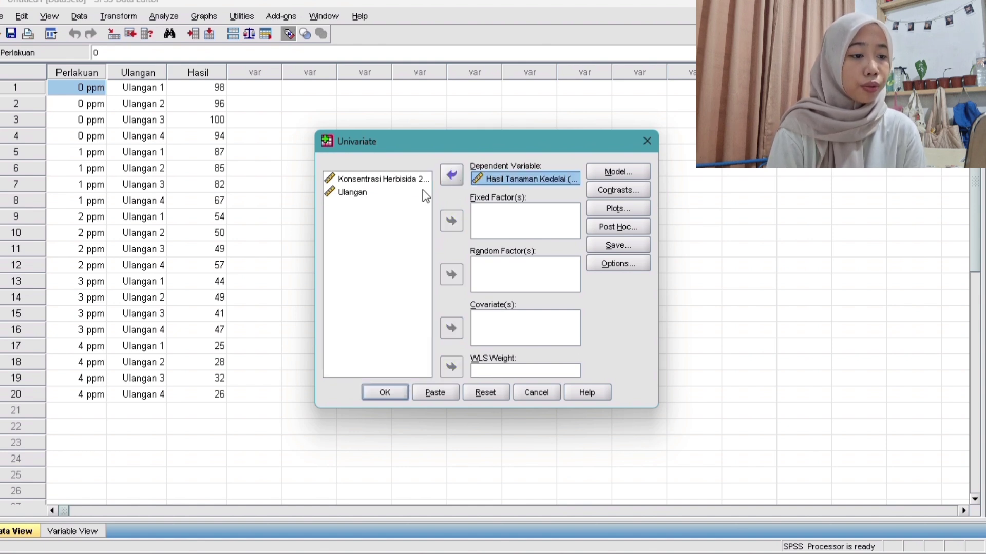
pyautogui.click(369, 181)
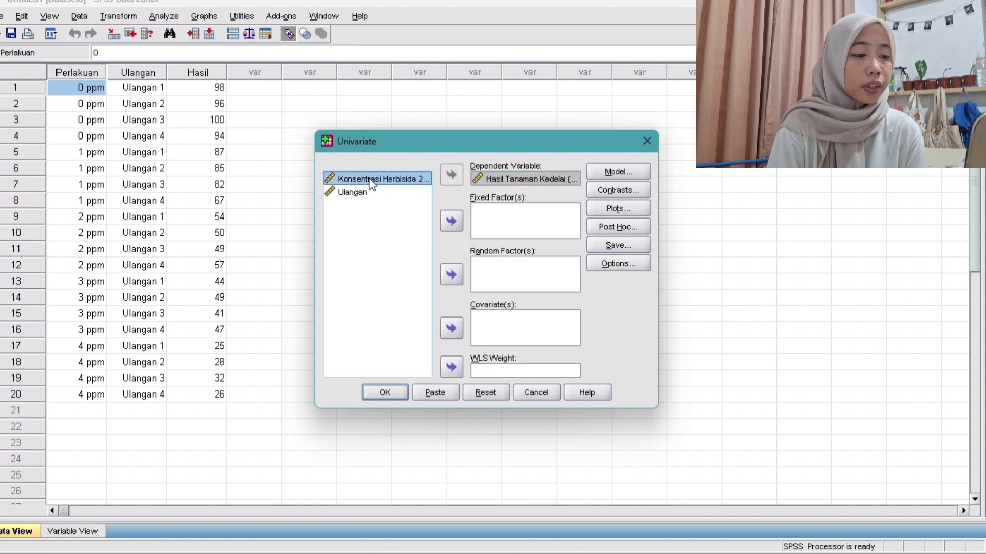
pyautogui.click(454, 224)
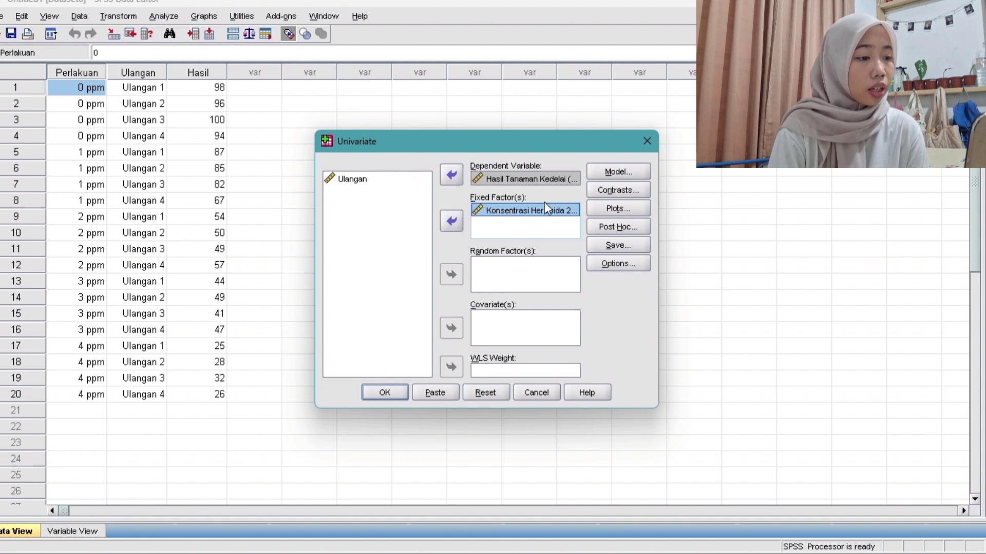
# Step: Specify a custom model for the univariate analysis with Perlakuan as a main effects term
pyautogui.click(610, 176)
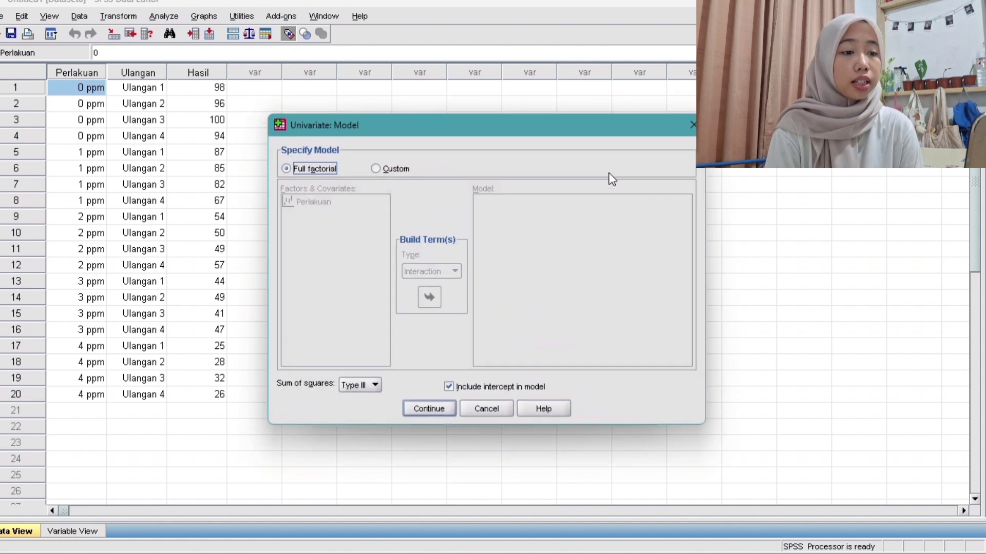
pyautogui.click(380, 169)
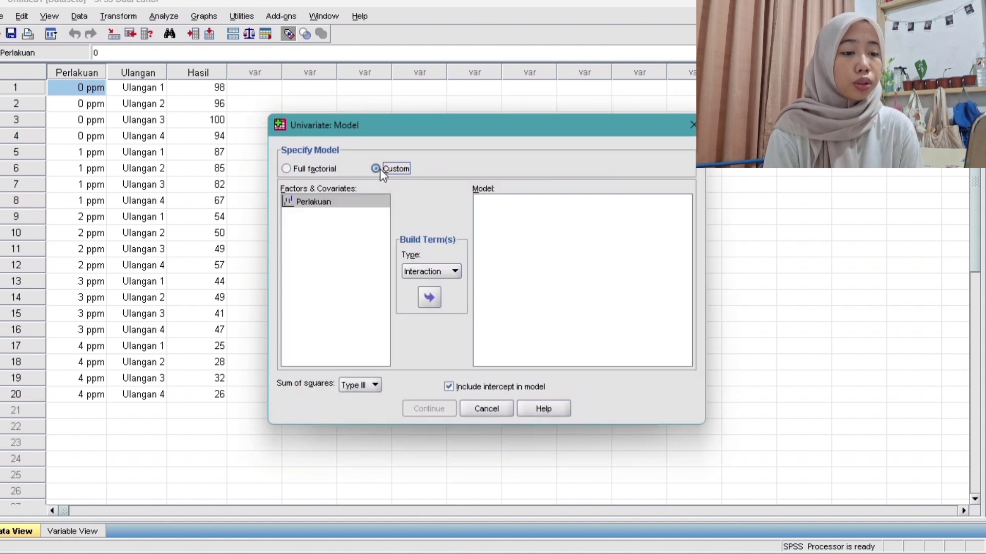
pyautogui.click(366, 203)
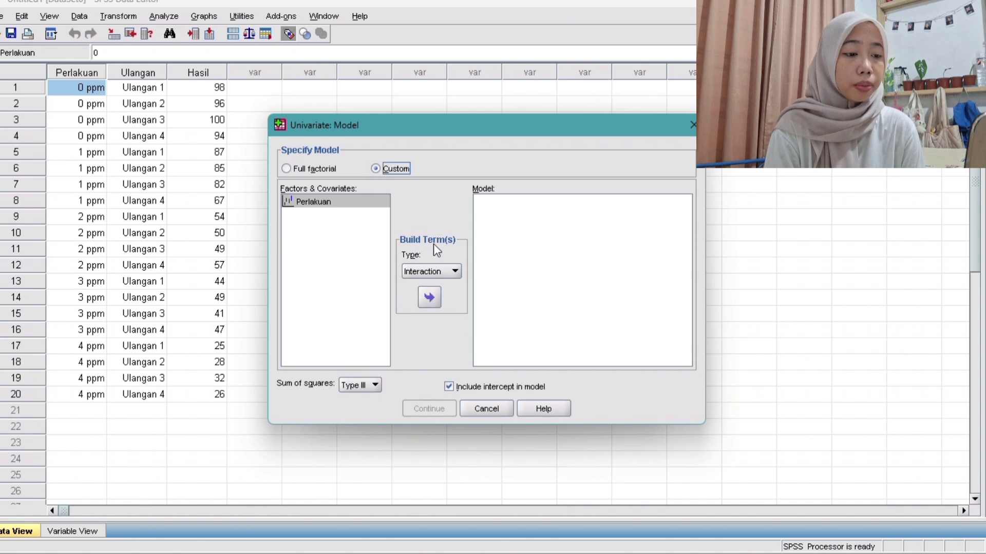
pyautogui.click(435, 272)
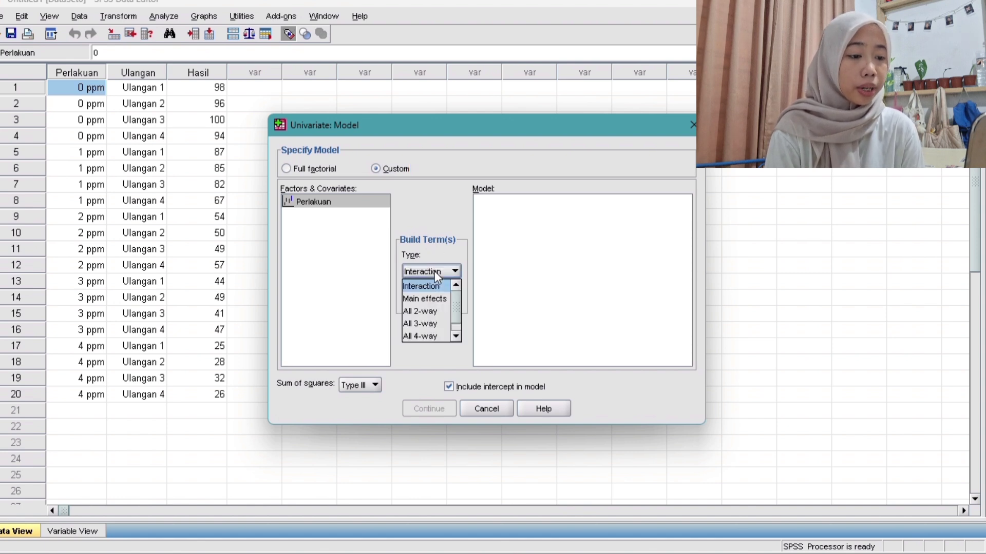
pyautogui.click(442, 300)
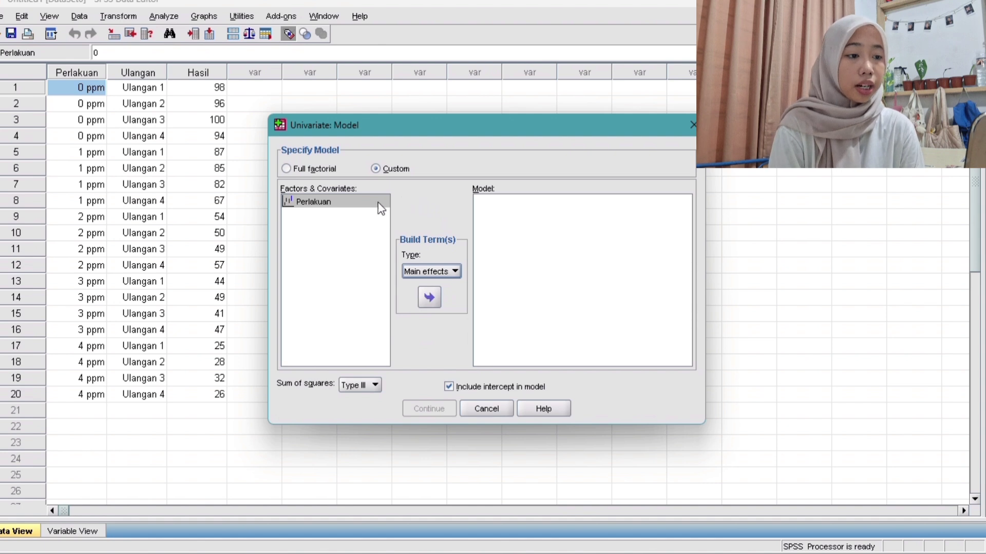
pyautogui.click(436, 302)
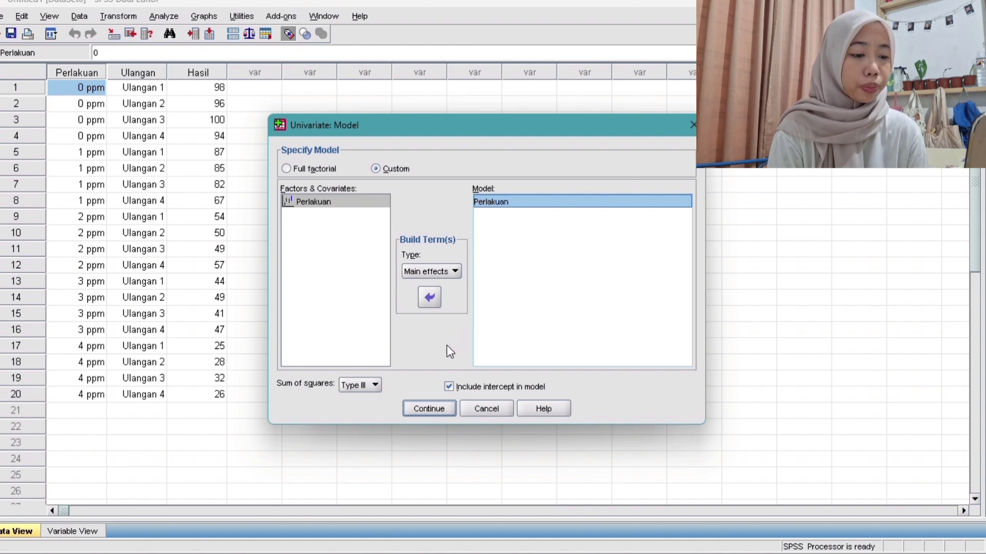
pyautogui.click(437, 404)
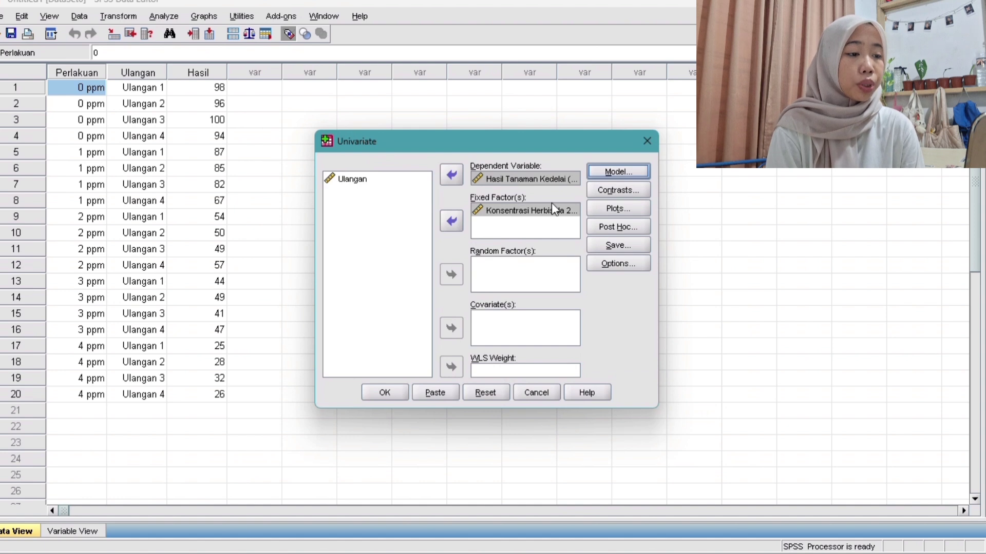
# Step: Request LSD, Tukey and Duncan post hoc tests for the factor Perlakuan
pyautogui.click(622, 227)
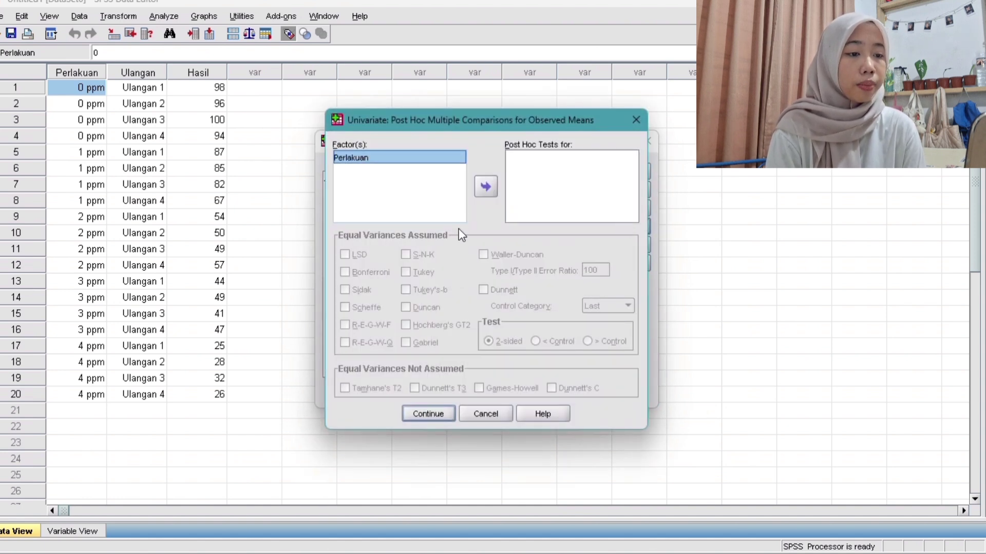
pyautogui.click(486, 188)
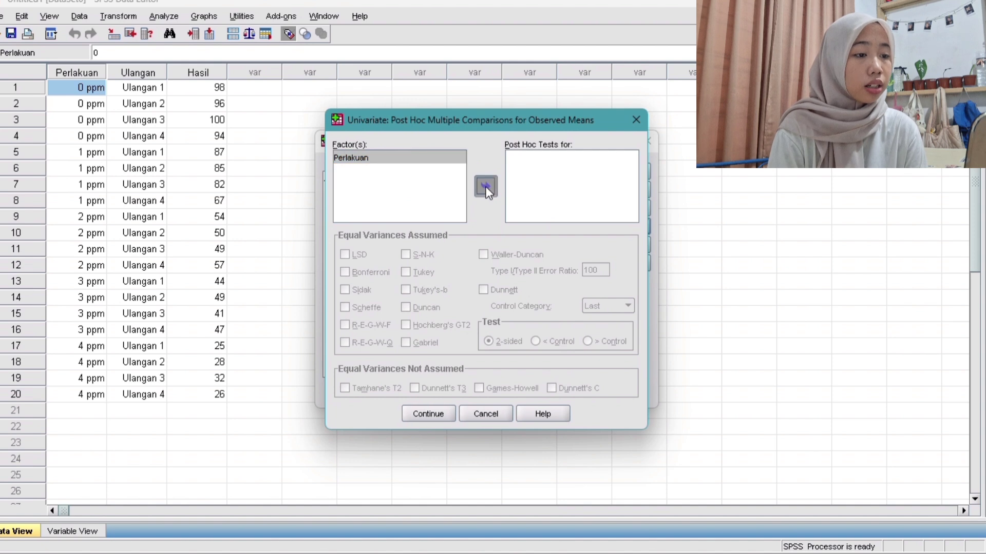
pyautogui.click(346, 254)
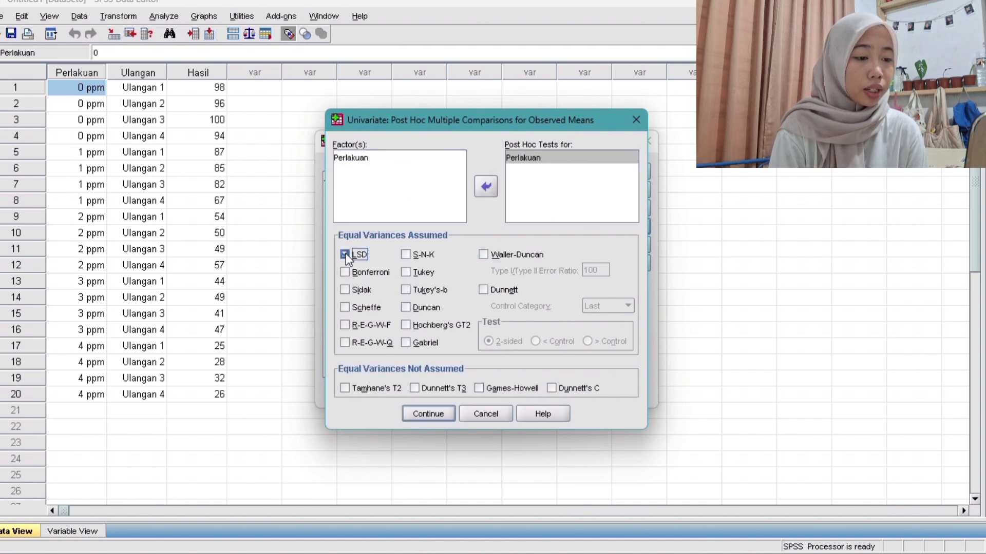
pyautogui.click(408, 274)
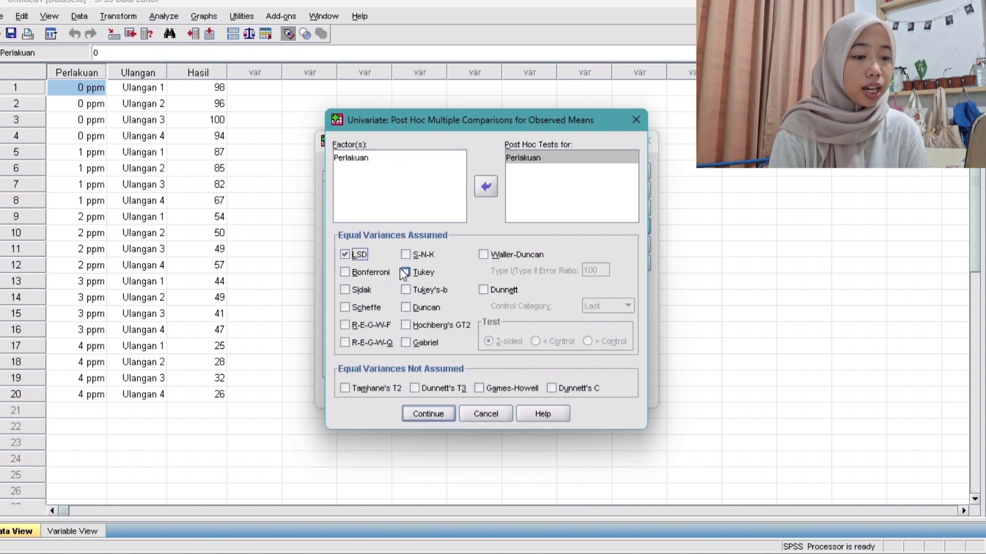
pyautogui.click(406, 308)
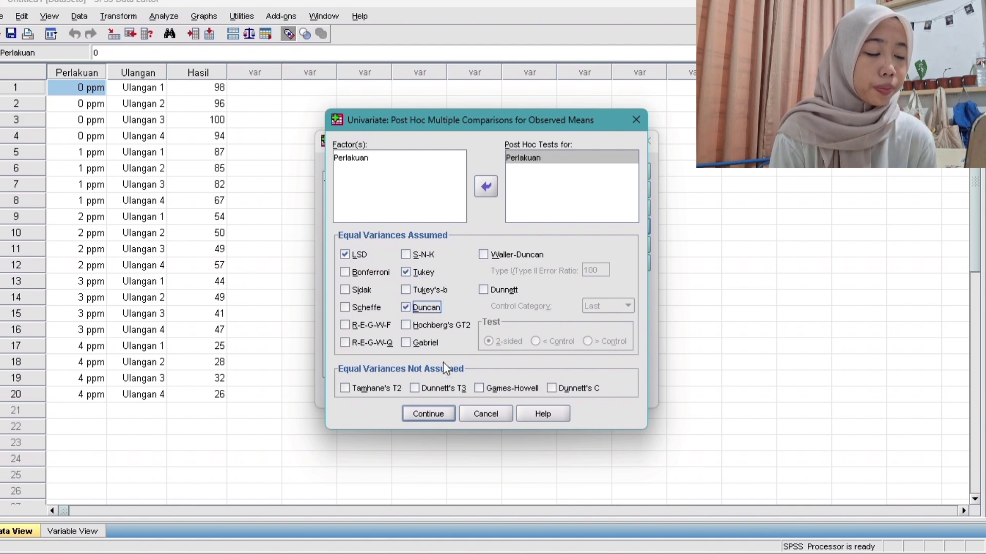
pyautogui.click(437, 414)
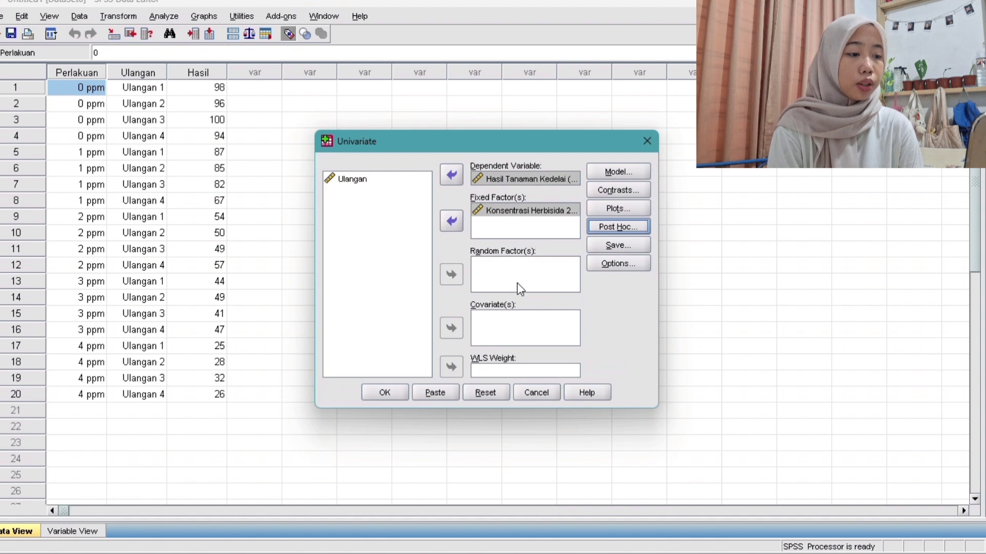
# Step: Set the analysis options to display means for (OVERALL) and Perlakuan, plus descriptive statistics and homogeneity tests
pyautogui.click(607, 266)
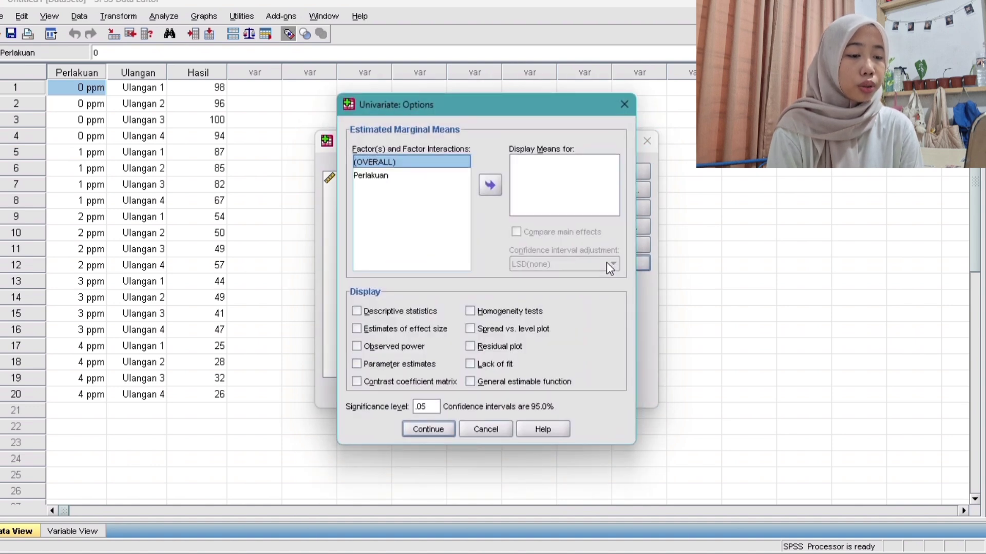
pyautogui.click(417, 165)
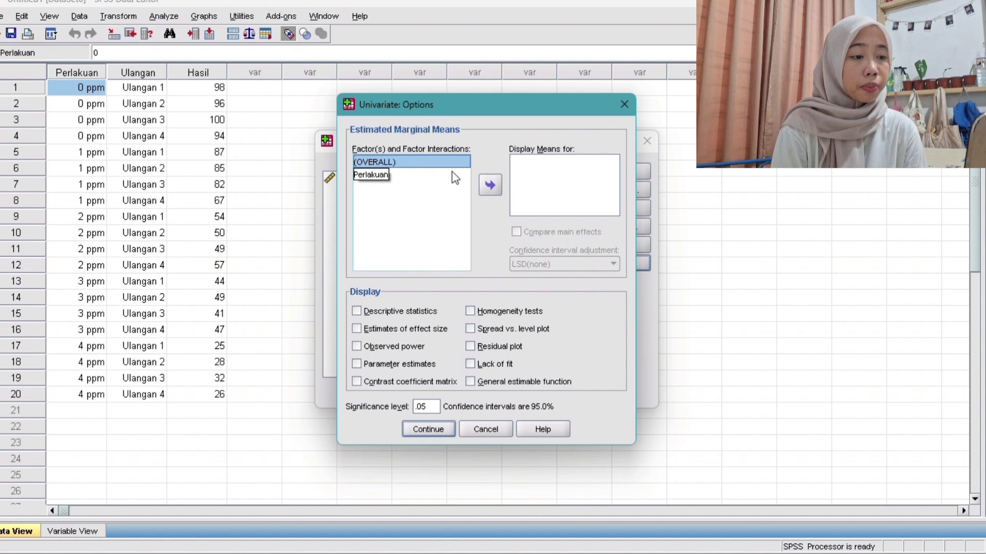
pyautogui.click(494, 188)
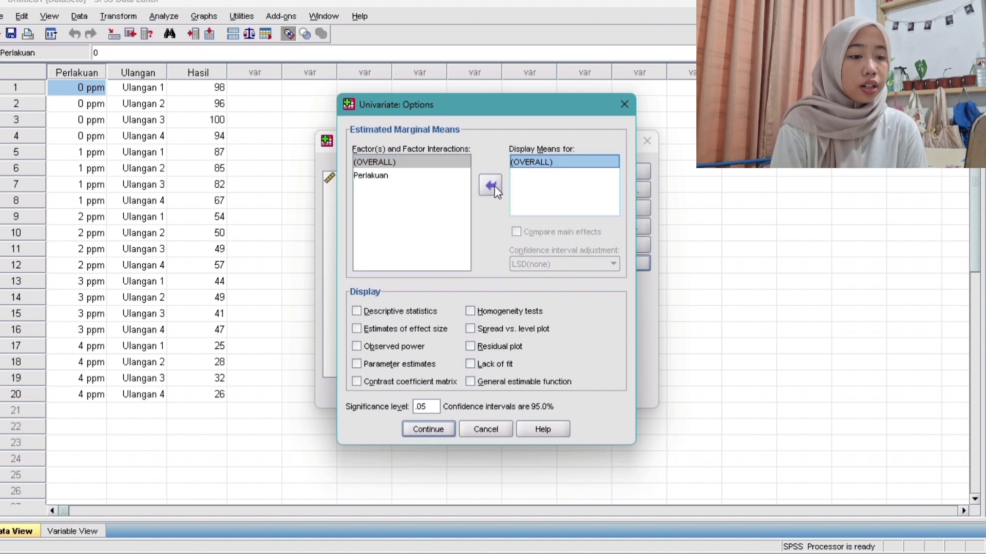
pyautogui.click(395, 178)
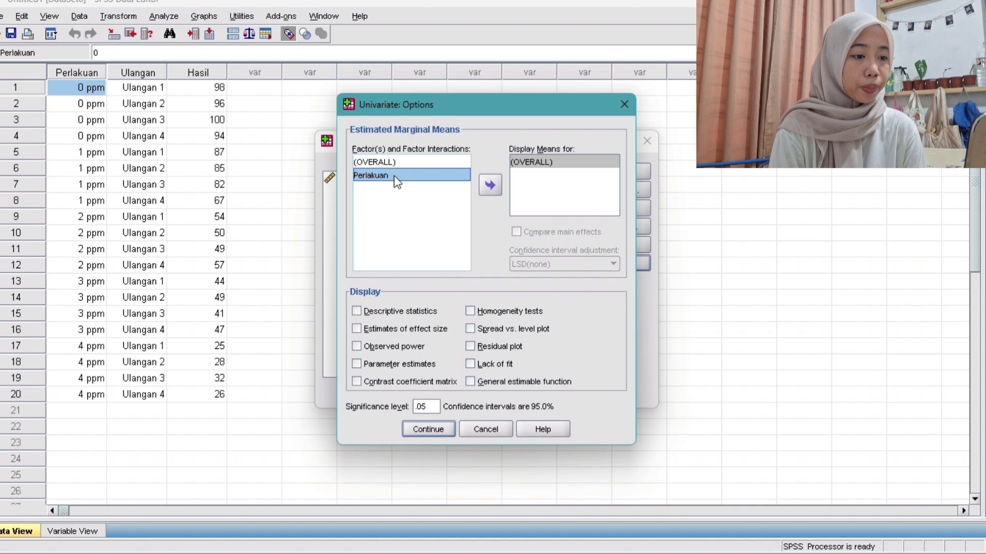
pyautogui.click(490, 187)
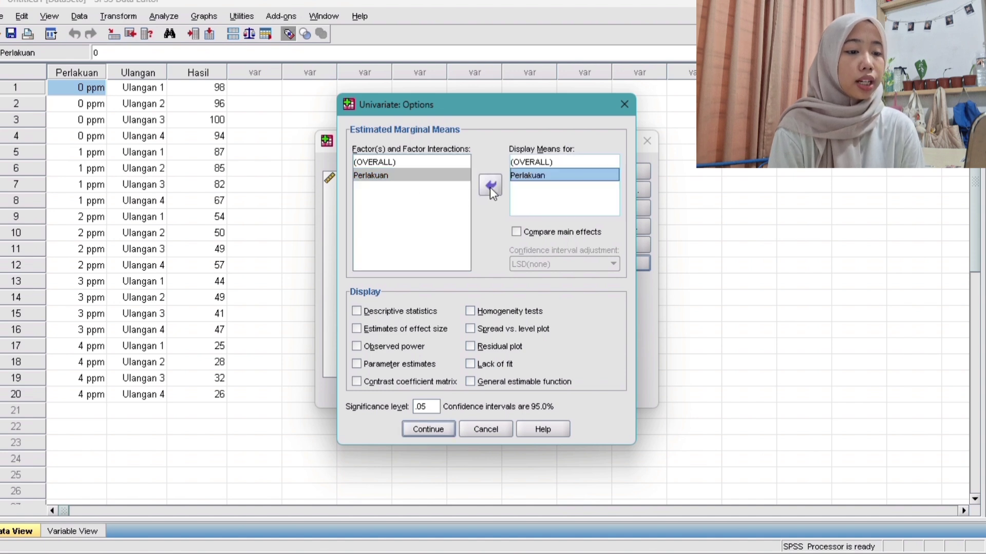
pyautogui.click(357, 312)
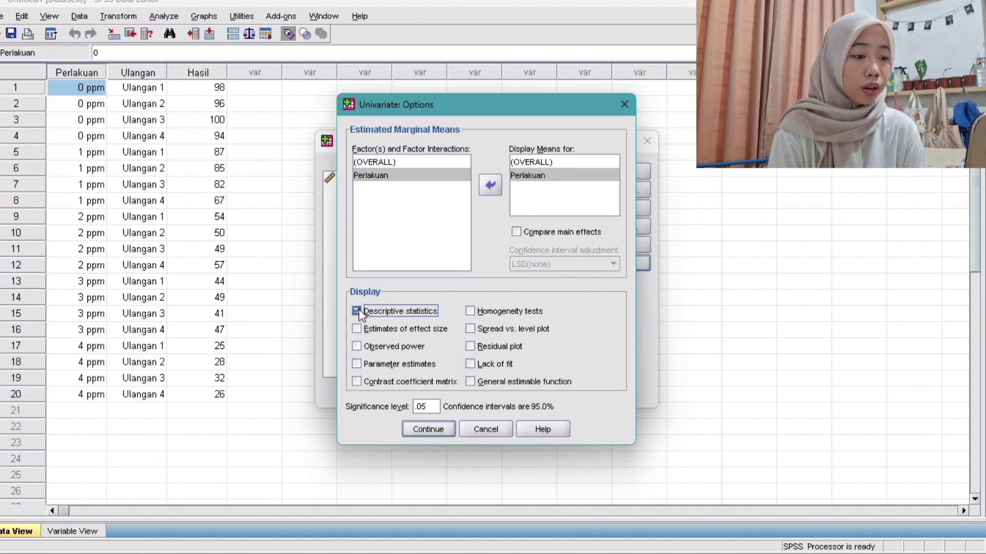
pyautogui.click(476, 311)
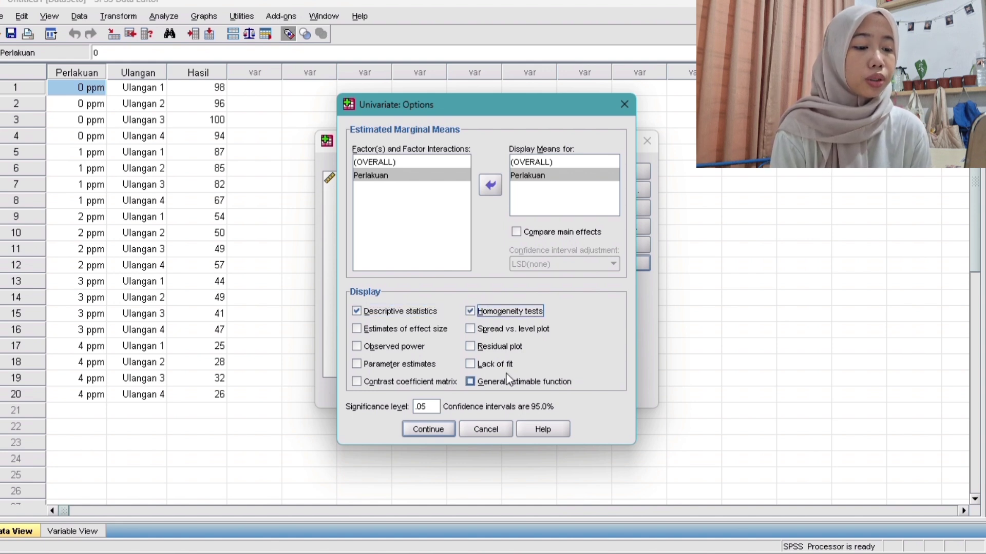
pyautogui.click(426, 428)
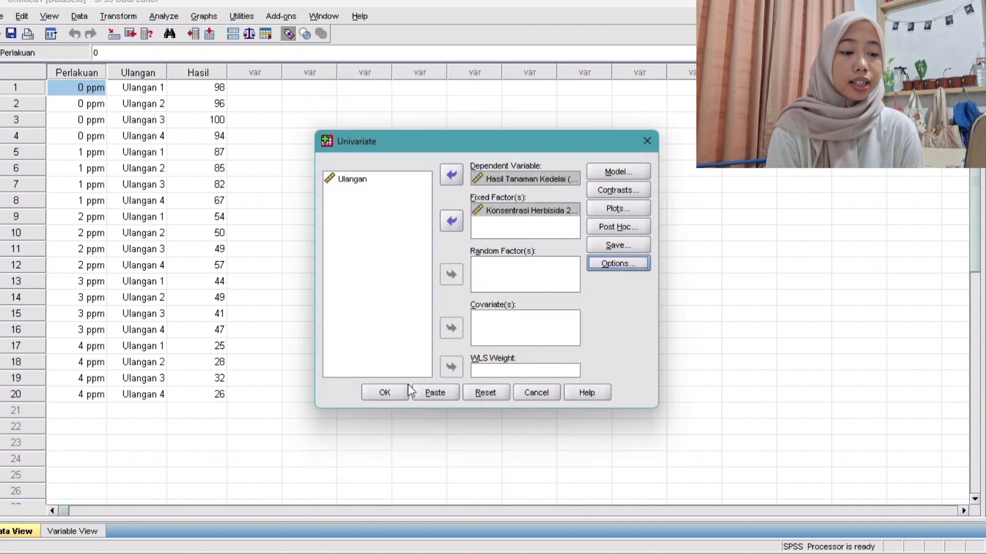
# Step: Run the univariate analysis and review its output tables through to the homogeneous subsets
pyautogui.click(391, 393)
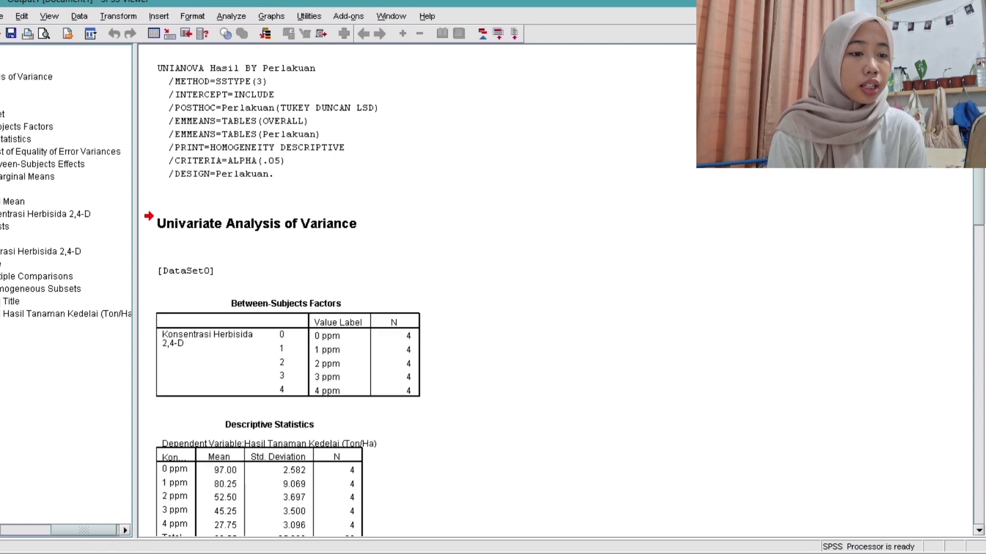
pyautogui.scroll(-8, 980, 194)
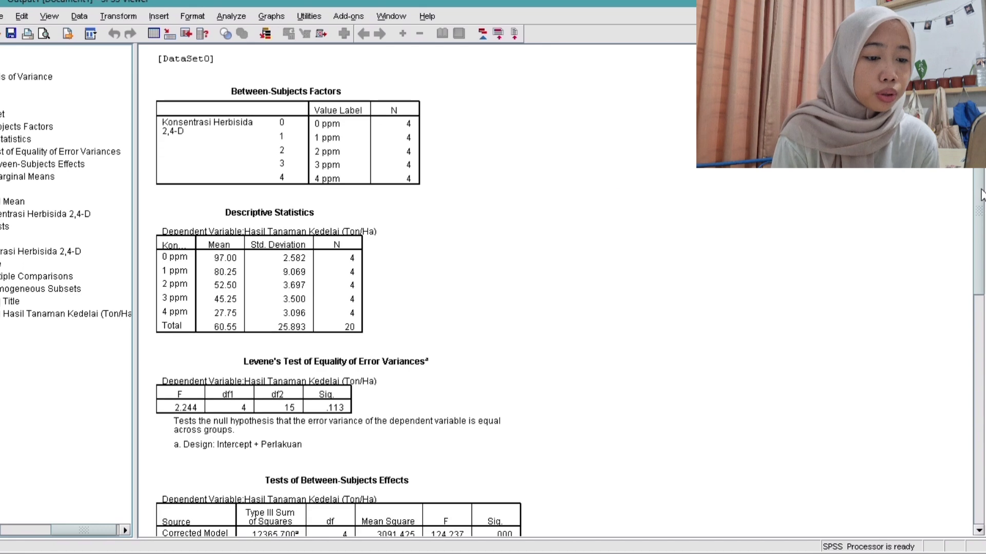
pyautogui.scroll(-5, 981, 194)
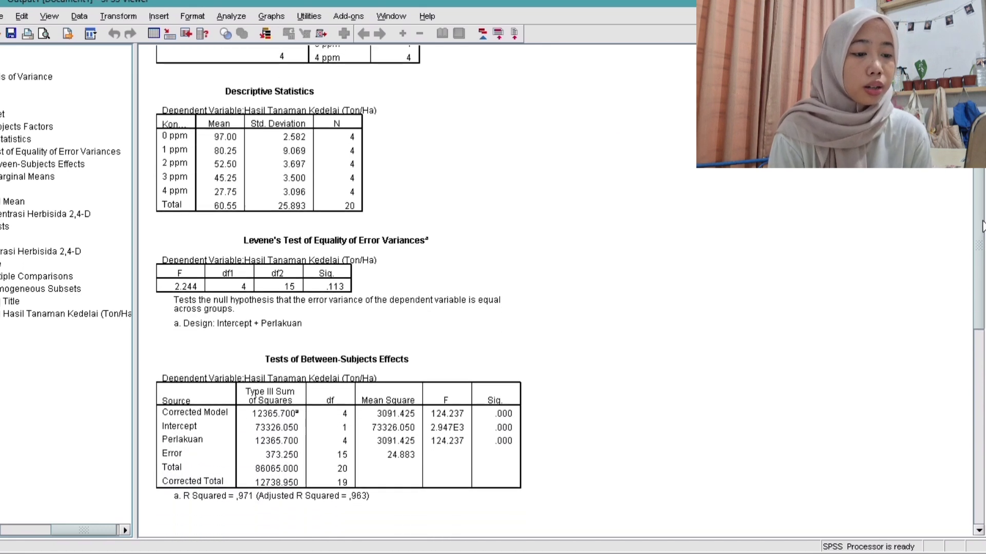
pyautogui.moveTo(981, 226); pyautogui.dragTo(981, 539)
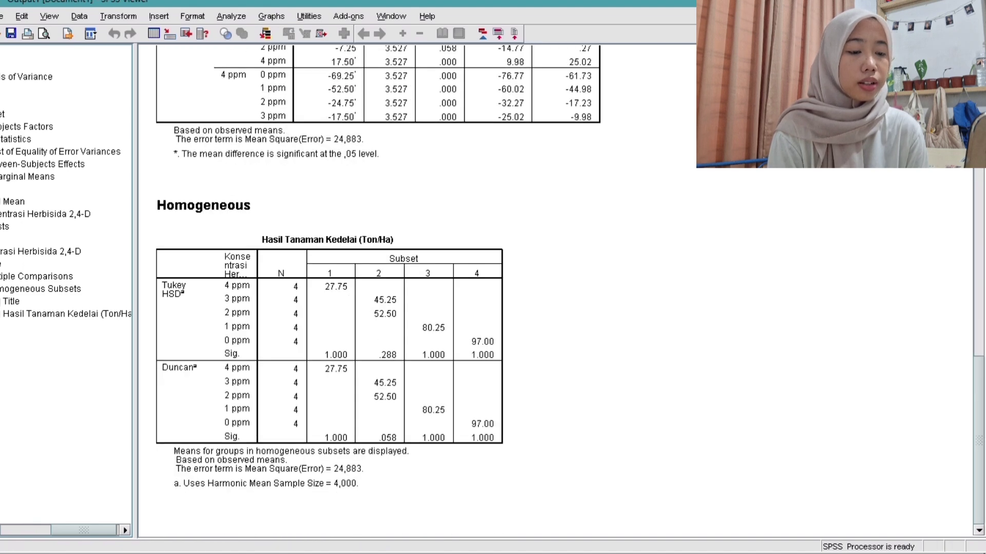